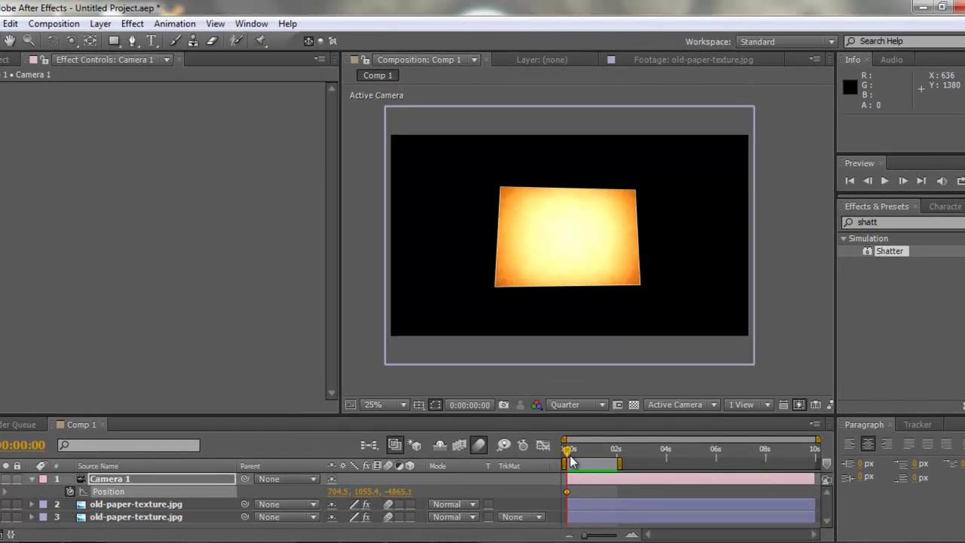
Preview and scrub through the existing paper shatter animation.
{"action": "key", "text": "space"}
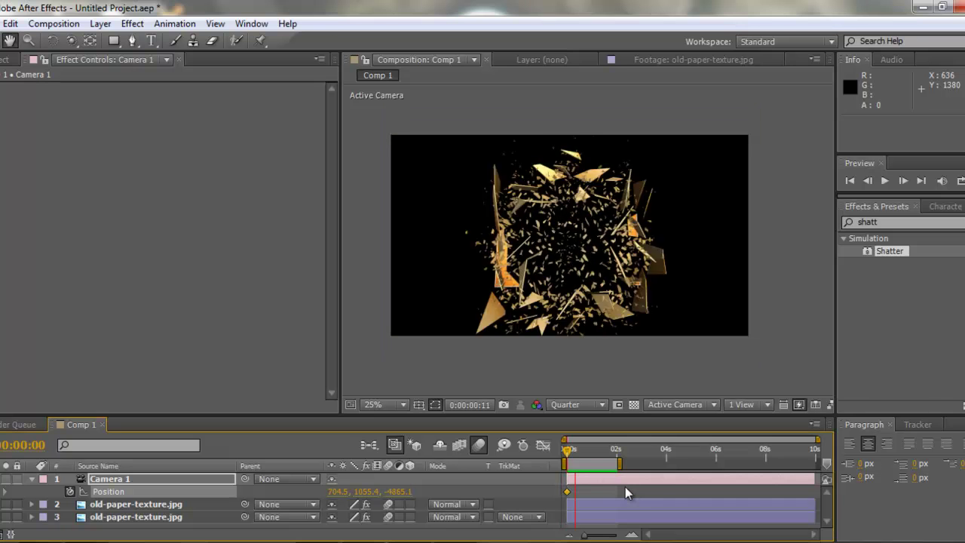
{"action": "key", "text": "space"}
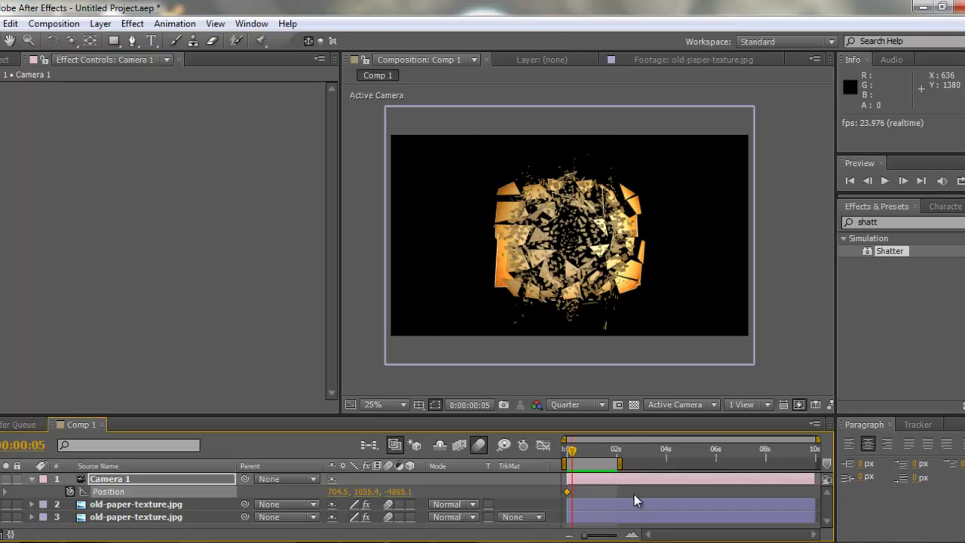
{"action": "mouse_move", "coordinate": [573, 456]}
{"action": "left_mouse_down"}
{"action": "mouse_move", "coordinate": [561, 456]}
{"action": "mouse_move", "coordinate": [577, 456]}
{"action": "left_mouse_up"}
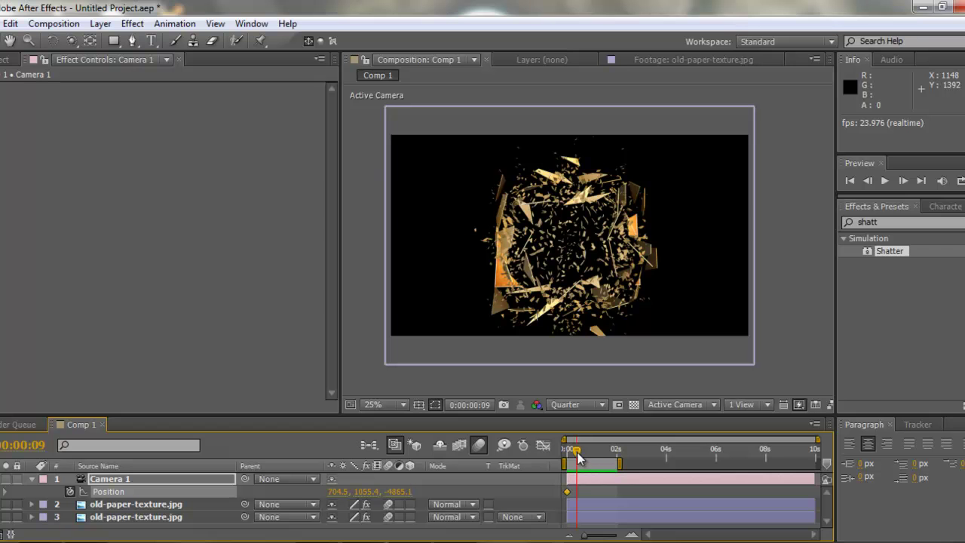
{"action": "left_click_drag", "start_coordinate": [578, 452], "coordinate": [546, 490]}
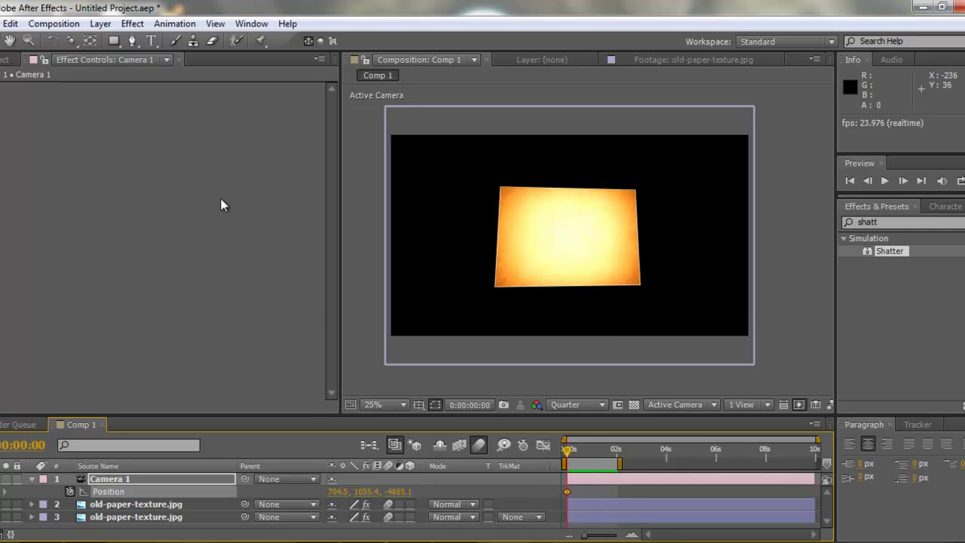
Create Comp 2 at 1920×1080, 23.976 fps, 10 seconds long.
{"action": "left_click", "coordinate": [53, 24]}
{"action": "left_click", "coordinate": [91, 41]}
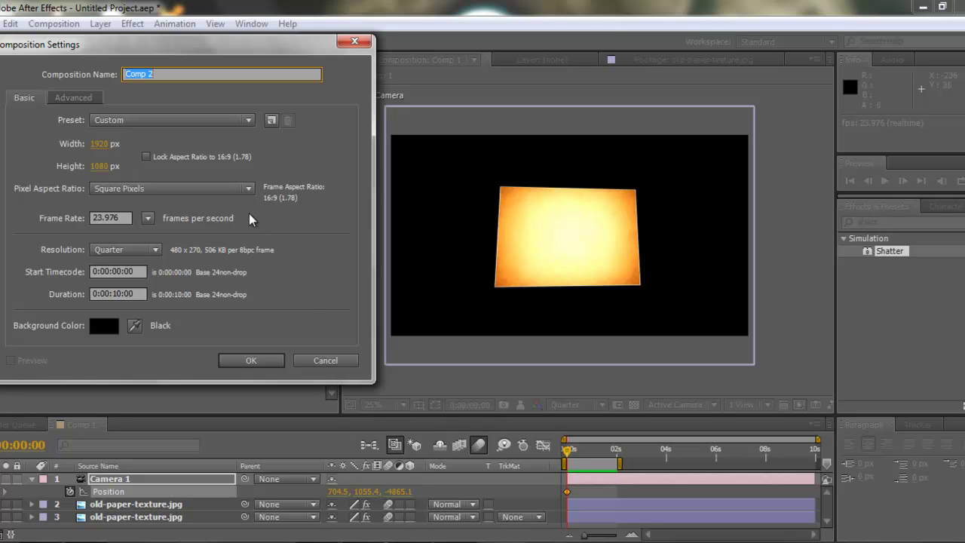
{"action": "left_click", "coordinate": [252, 361]}
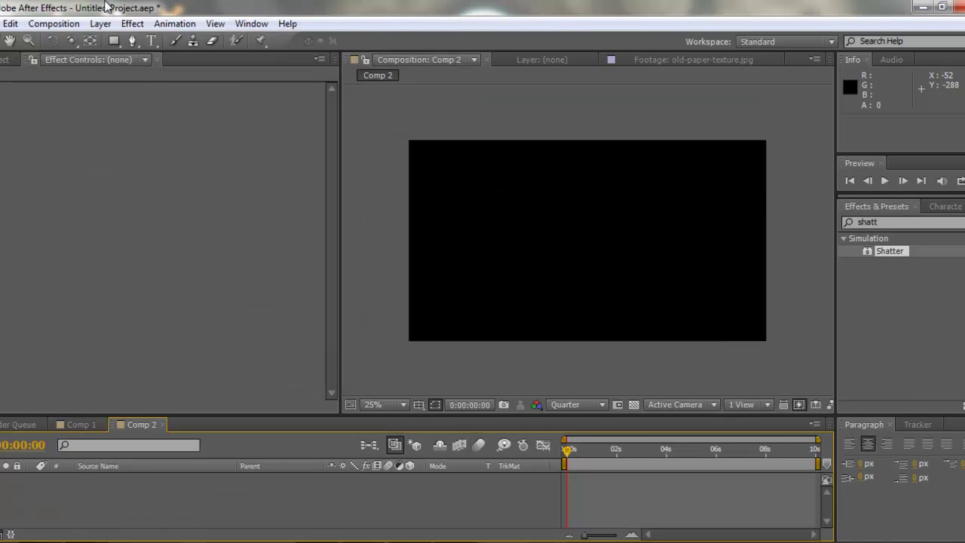
Add old-paper-texture.jpg from the Project panel to the Comp 2 timeline.
{"action": "left_click", "coordinate": [6, 60]}
{"action": "left_click", "coordinate": [46, 219]}
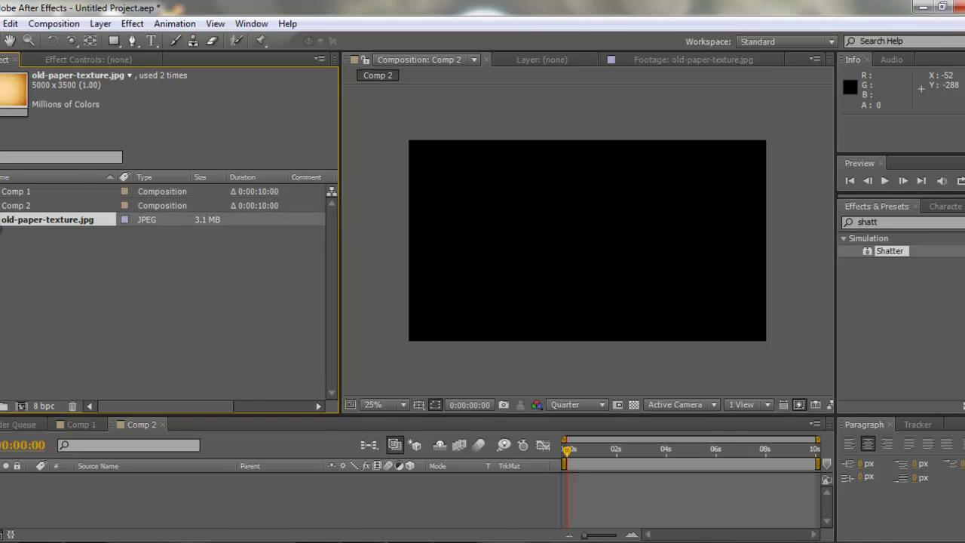
{"action": "left_click_drag", "start_coordinate": [47, 220], "coordinate": [100, 510]}
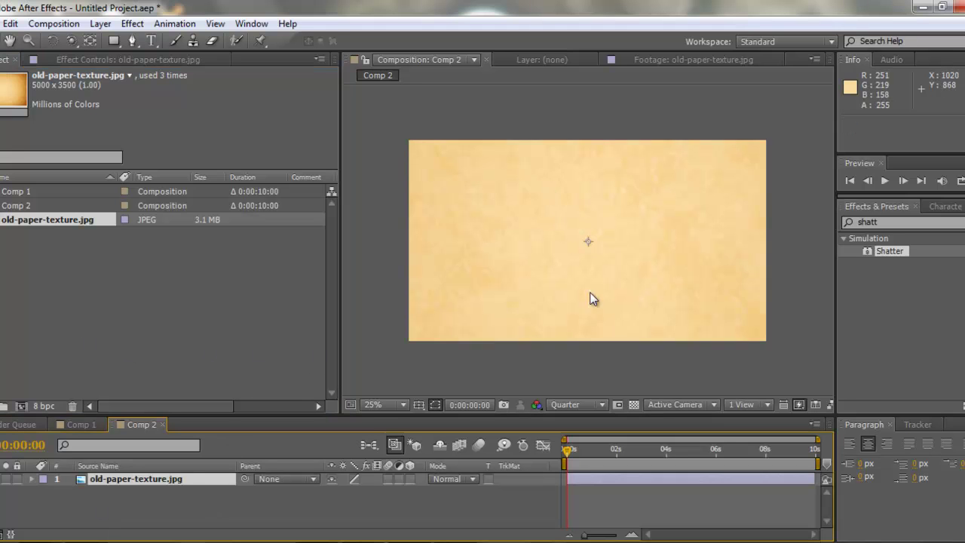
Scale the paper layer down to fill the 1920×1080 frame, with the viewer back at 25%.
{"action": "key", "text": "comma"}
{"action": "key", "text": "comma"}
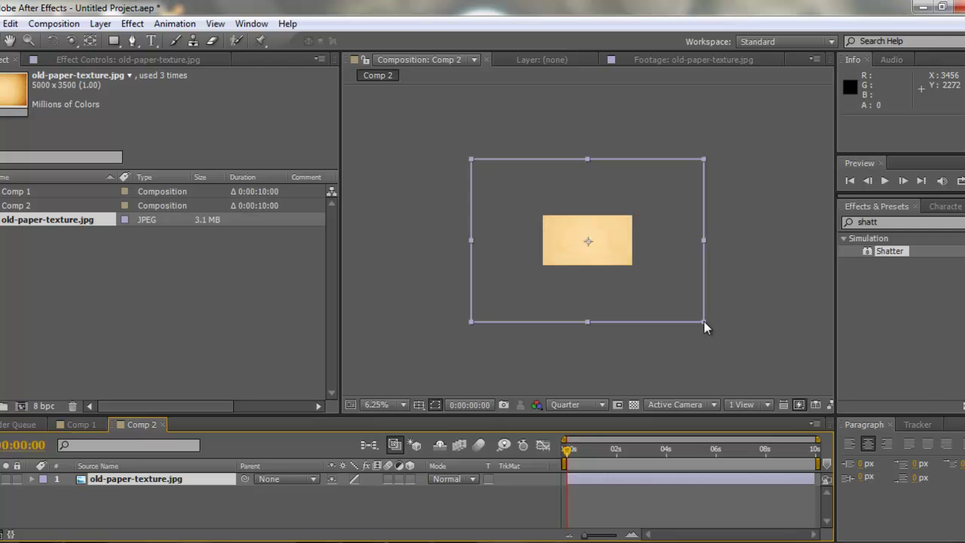
{"action": "left_click_drag", "start_coordinate": [703, 322], "coordinate": [636, 279]}
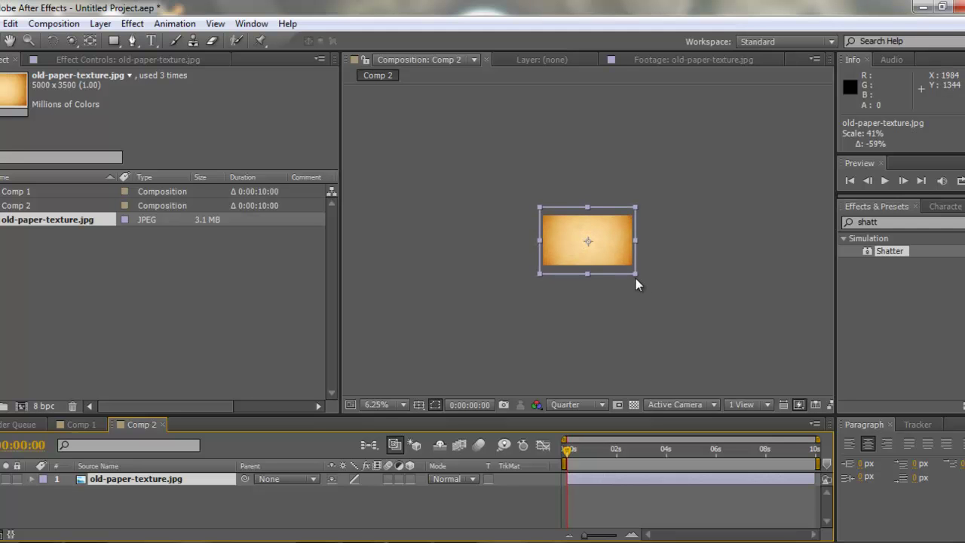
{"action": "left_click", "coordinate": [580, 296]}
{"action": "key", "text": "period"}
{"action": "key", "text": "period"}
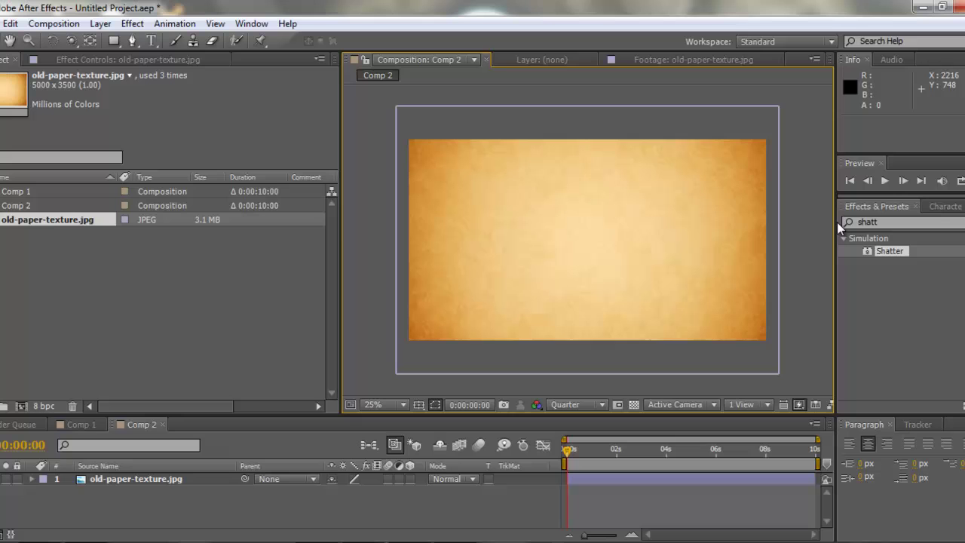
Search Effects & Presets for 'shatt' and apply Simulation > Shatter to old-paper-texture.jpg.
{"action": "left_click", "coordinate": [859, 222]}
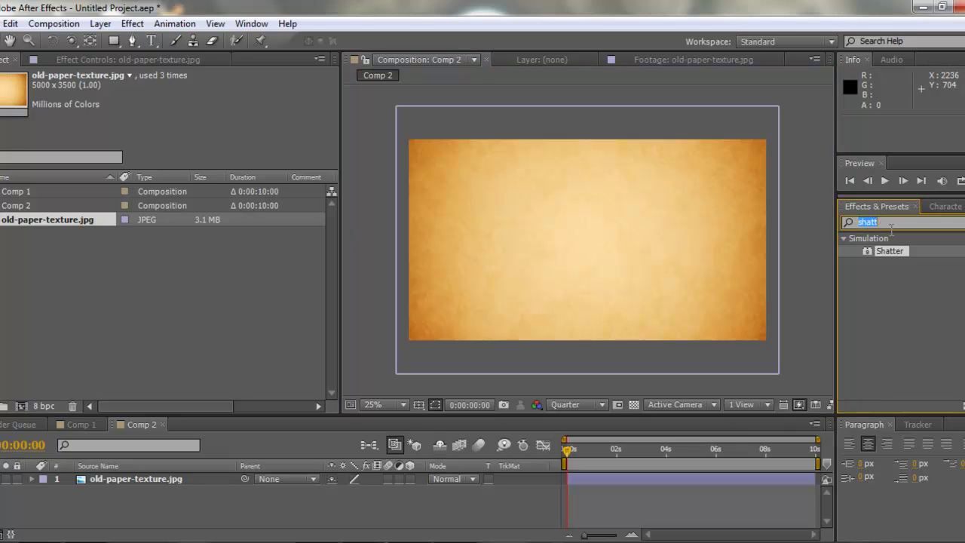
{"action": "left_click", "coordinate": [888, 222]}
{"action": "double_click", "coordinate": [863, 224]}
{"action": "key", "text": "BackSpace"}
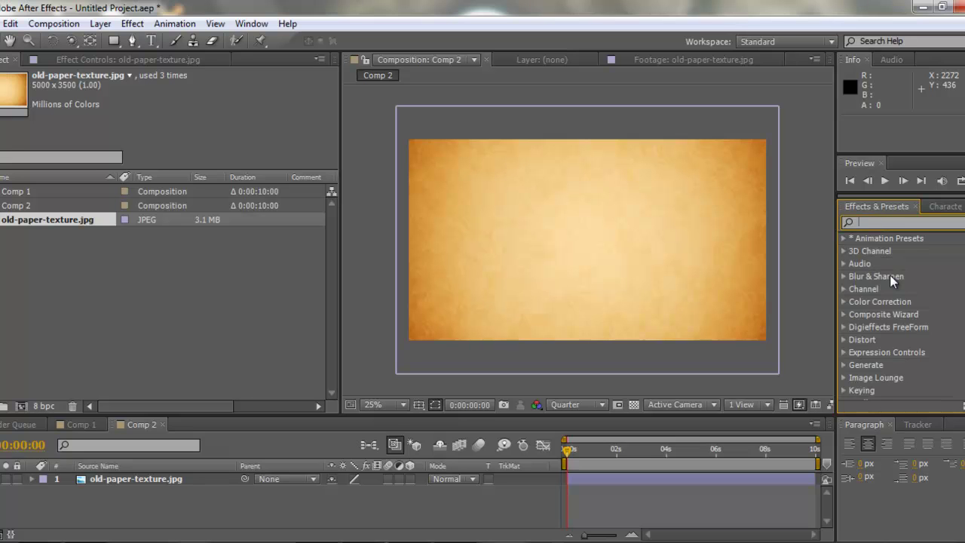
{"action": "type", "text": "shatt"}
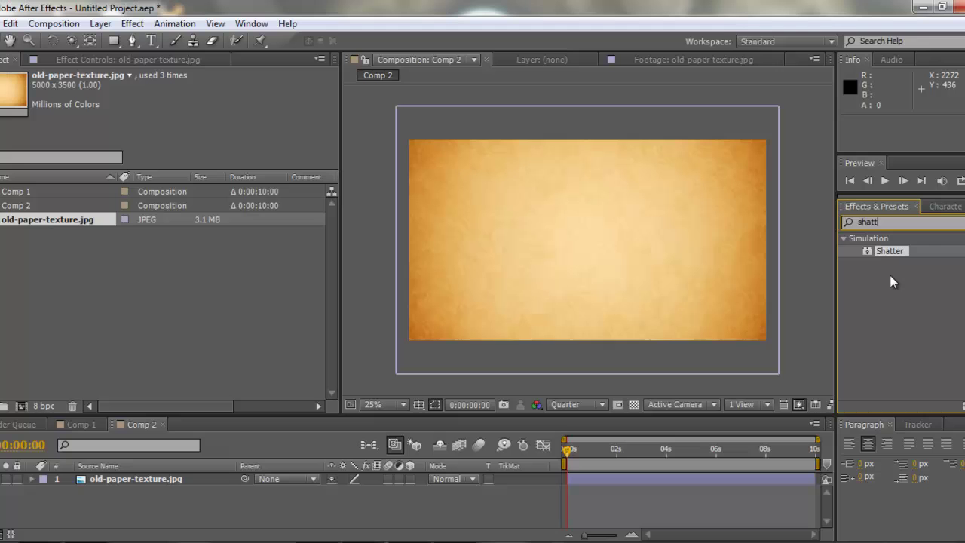
{"action": "left_click_drag", "start_coordinate": [869, 254], "coordinate": [136, 479]}
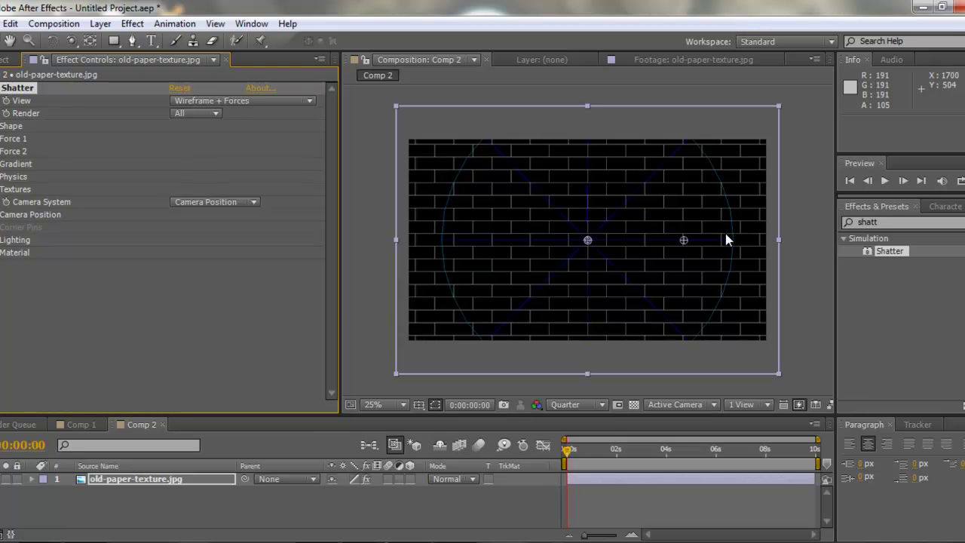
{"action": "key", "text": "space"}
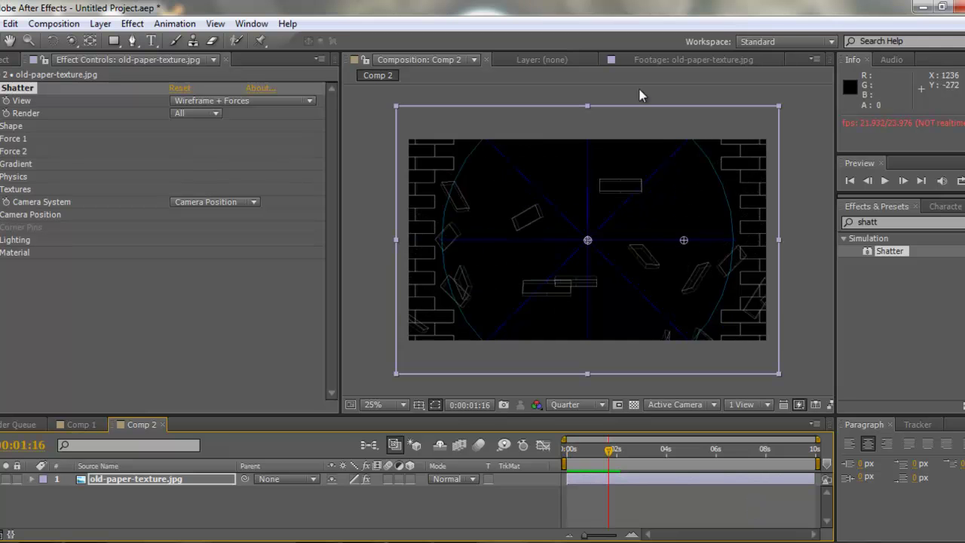
{"action": "left_click", "coordinate": [592, 460]}
{"action": "left_click_drag", "start_coordinate": [591, 460], "coordinate": [568, 509]}
{"action": "key", "text": "space"}
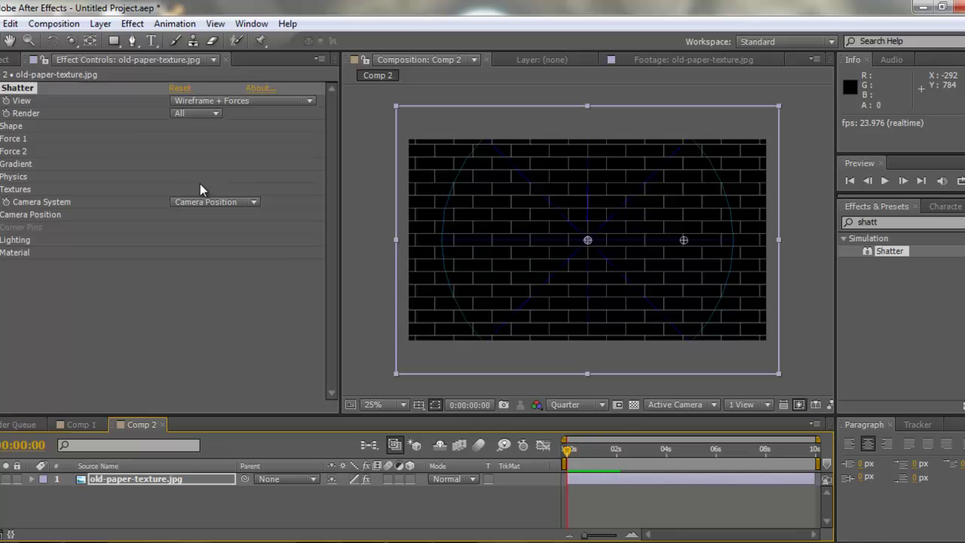
Switch Shatter's View to Rendered and preview the solid paper bricks bursting apart.
{"action": "left_click", "coordinate": [251, 101]}
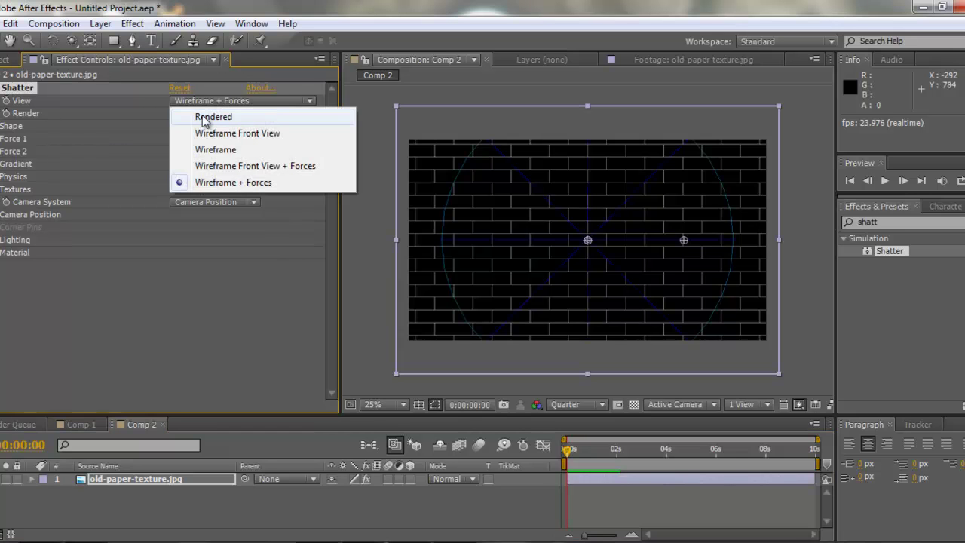
{"action": "left_click", "coordinate": [239, 117]}
{"action": "key", "text": "space"}
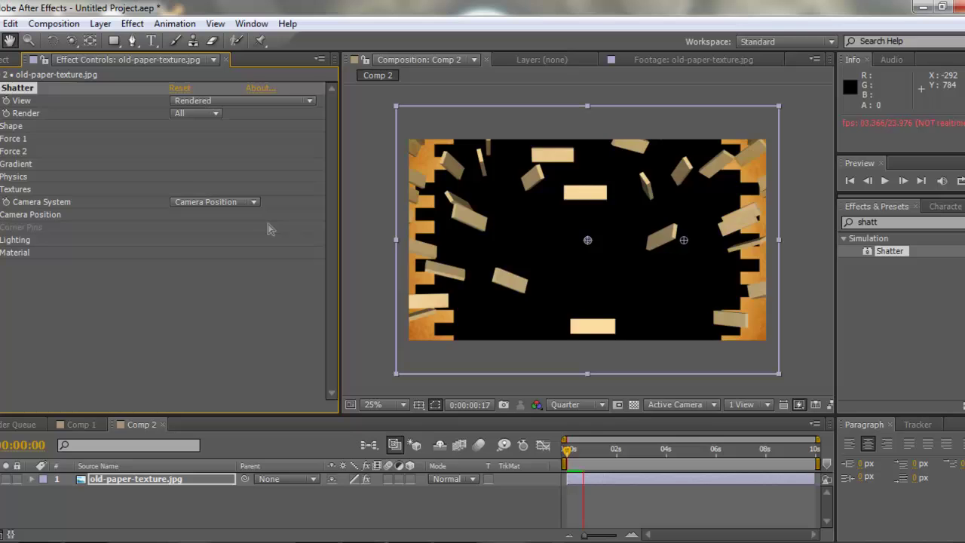
{"action": "key", "text": "space"}
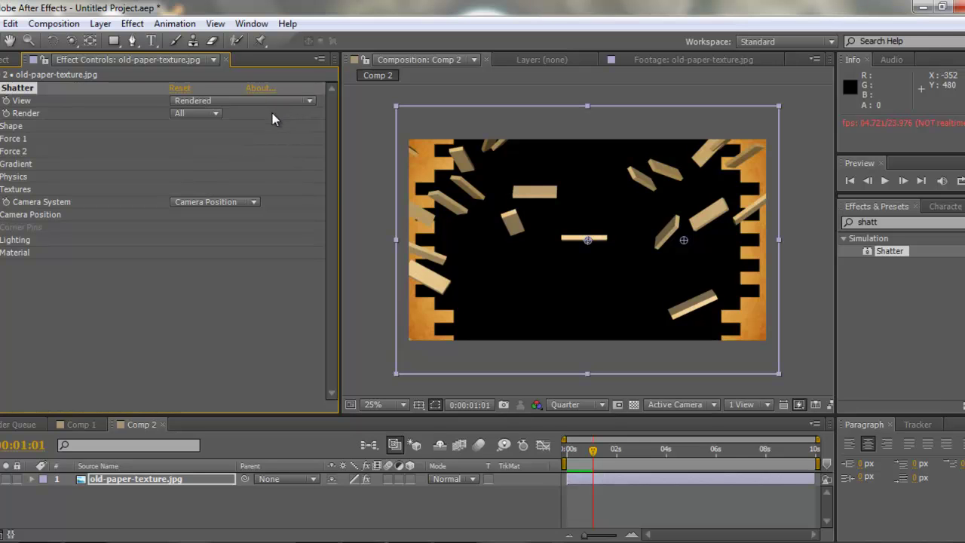
{"action": "left_click", "coordinate": [268, 100]}
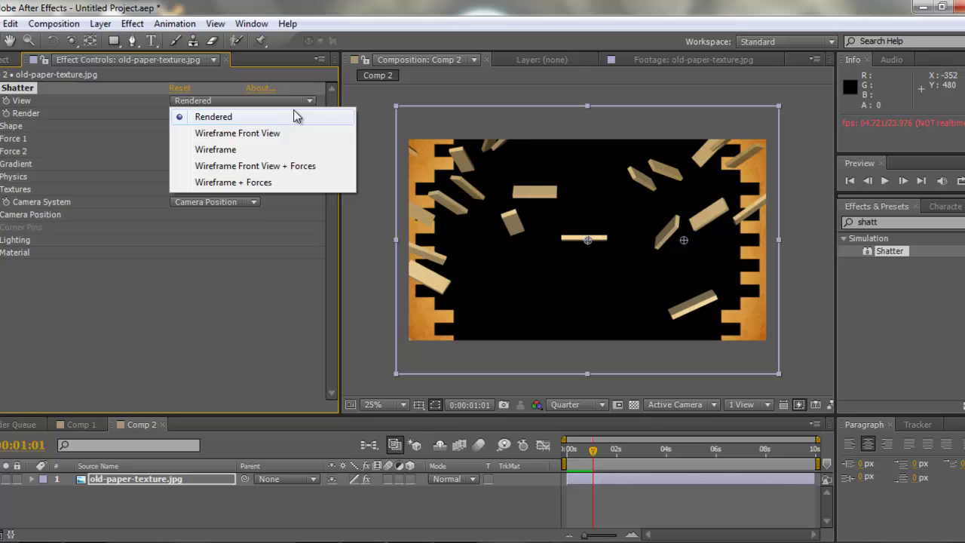
{"action": "left_click", "coordinate": [245, 120]}
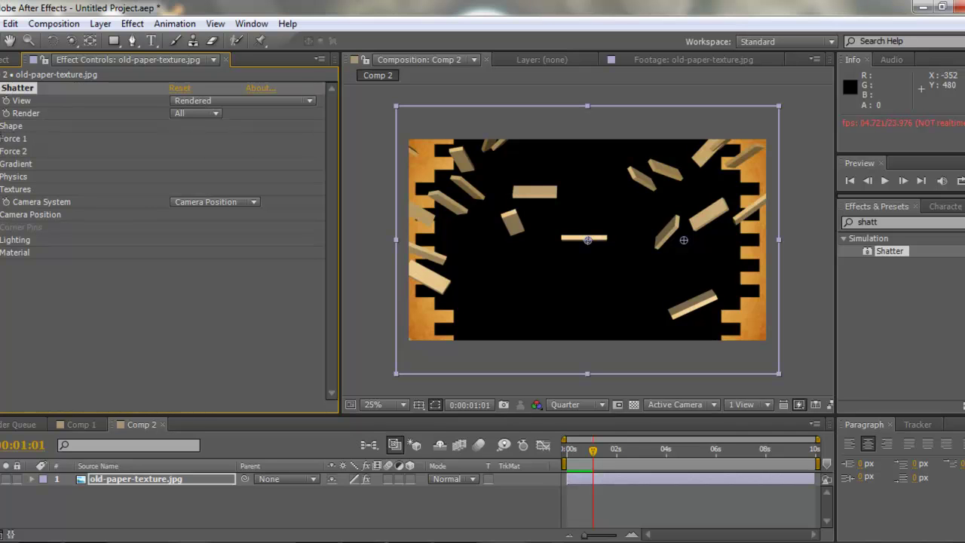
Set Shatter's Pattern to Glass and scrub through the shards breaking apart.
{"action": "left_click", "coordinate": [9, 125]}
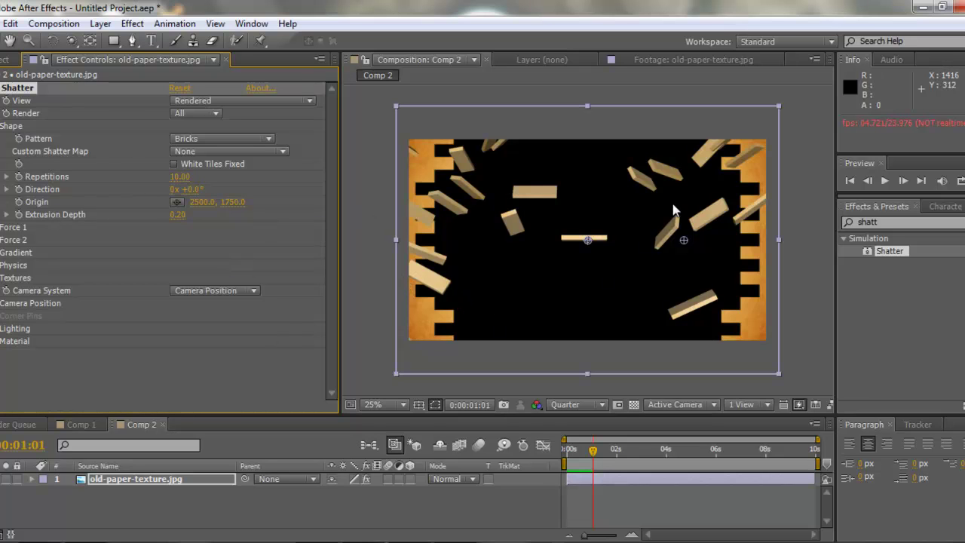
{"action": "left_click", "coordinate": [253, 140]}
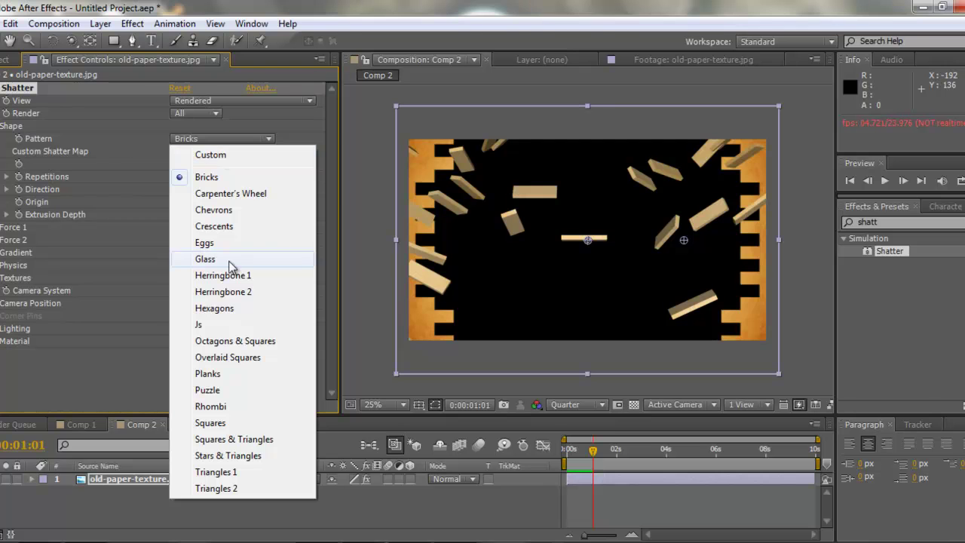
{"action": "left_click", "coordinate": [205, 259]}
{"action": "left_click", "coordinate": [576, 455]}
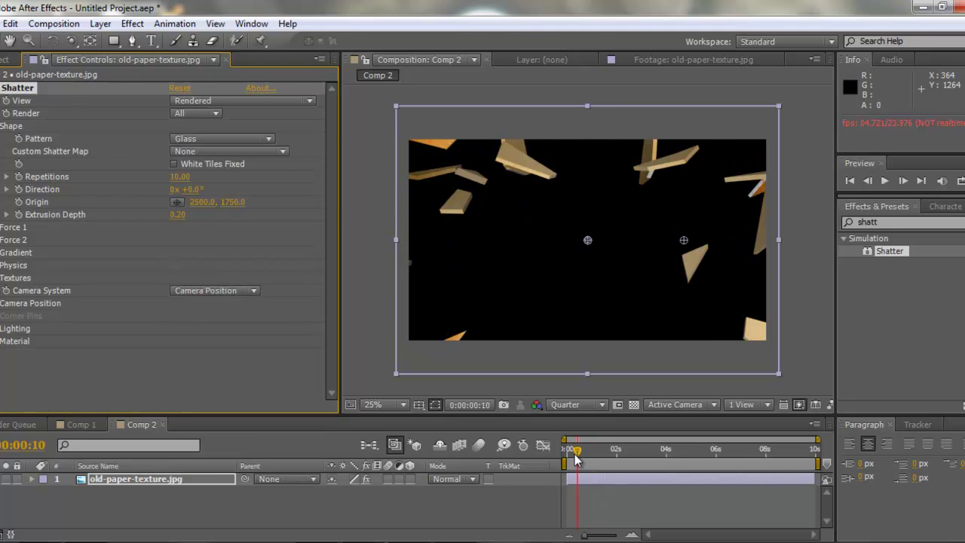
{"action": "left_click_drag", "start_coordinate": [576, 460], "coordinate": [585, 464]}
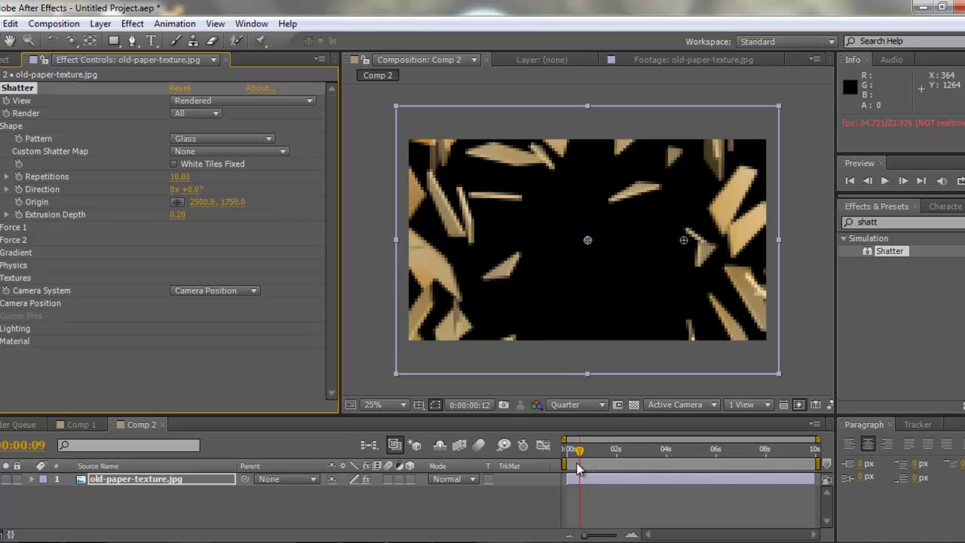
{"action": "left_click_drag", "start_coordinate": [576, 463], "coordinate": [569, 463]}
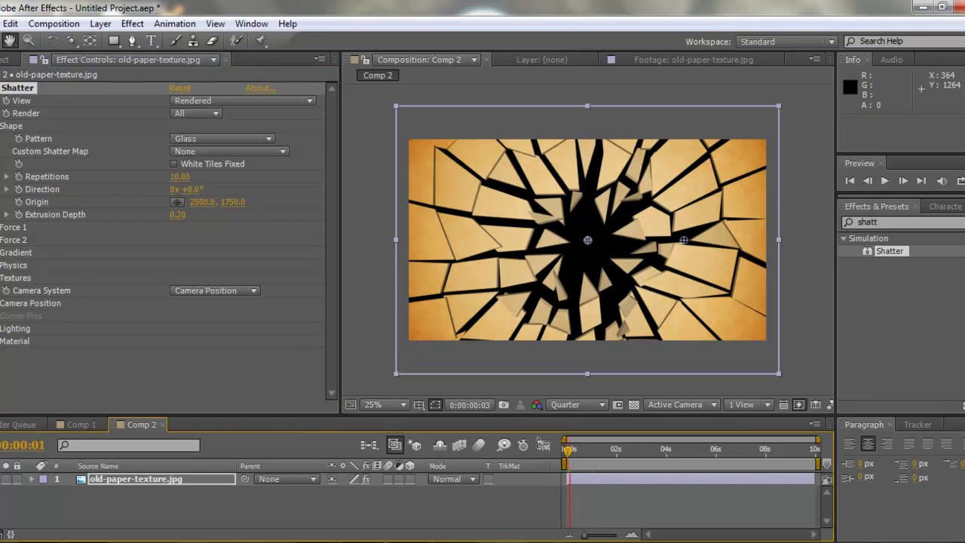
Try the Hexagons, Planks, Rhombi and Chevrons patterns, then return to Glass.
{"action": "left_click", "coordinate": [257, 141]}
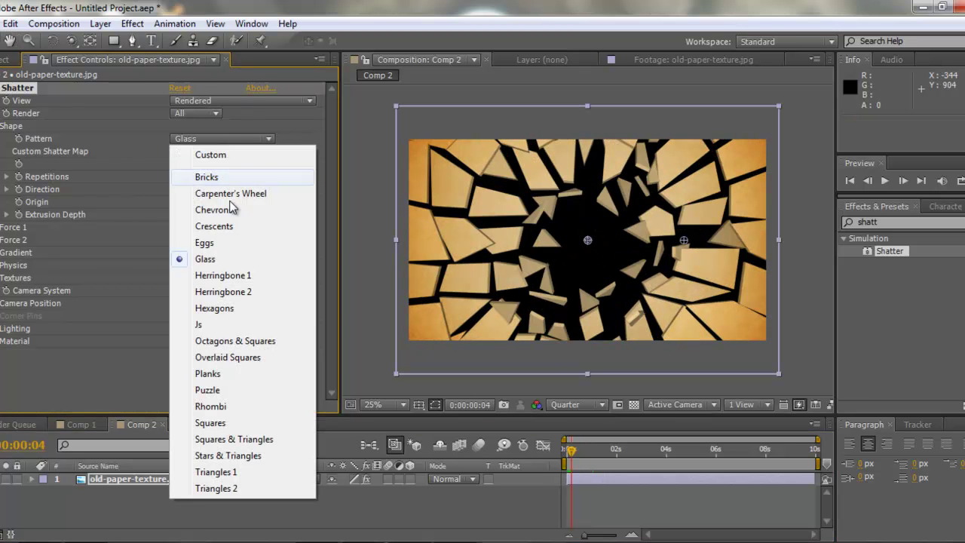
{"action": "left_click", "coordinate": [259, 307]}
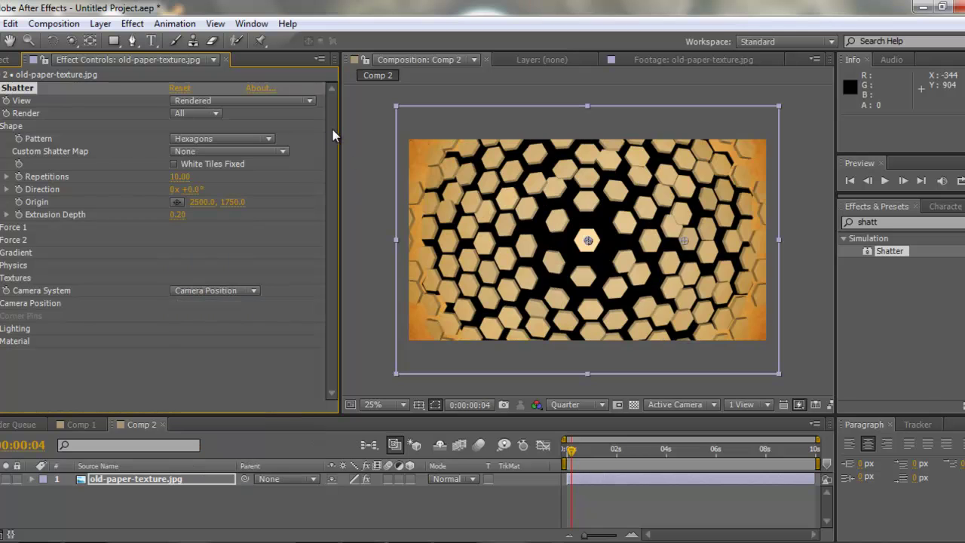
{"action": "left_click", "coordinate": [241, 138]}
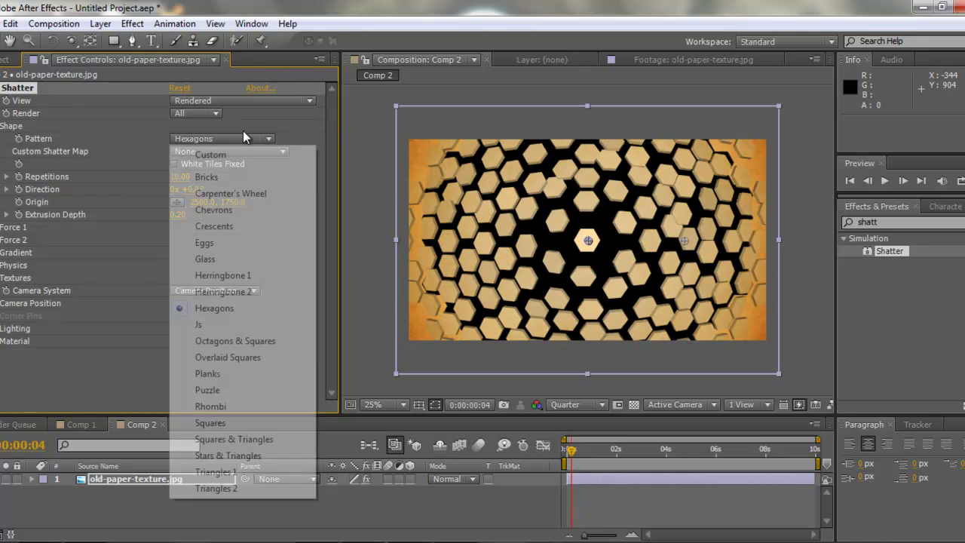
{"action": "left_click", "coordinate": [214, 375]}
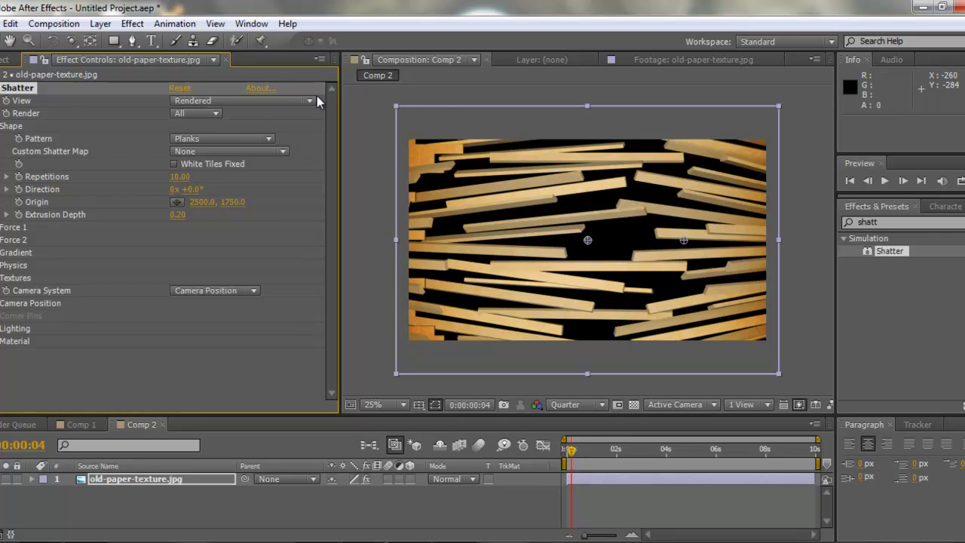
{"action": "left_click", "coordinate": [269, 140]}
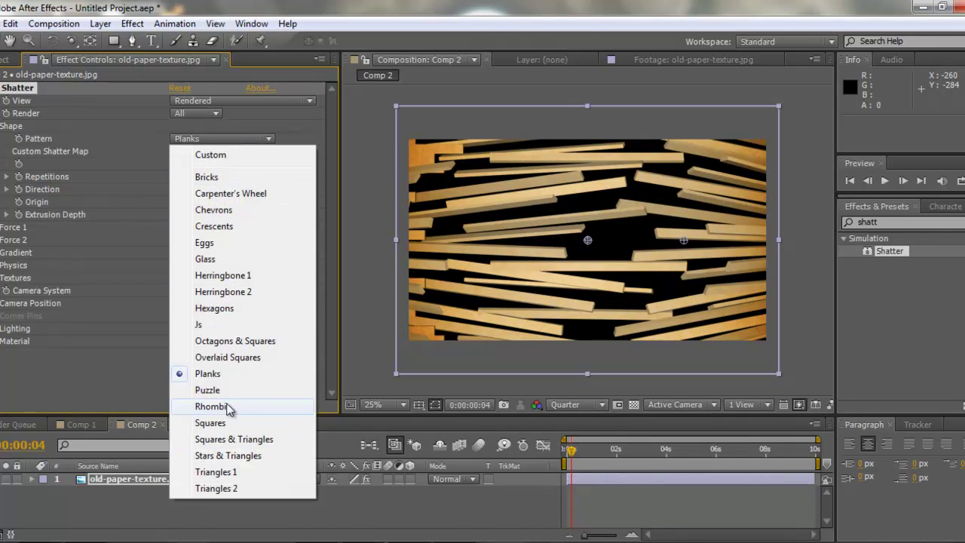
{"action": "left_click", "coordinate": [248, 406]}
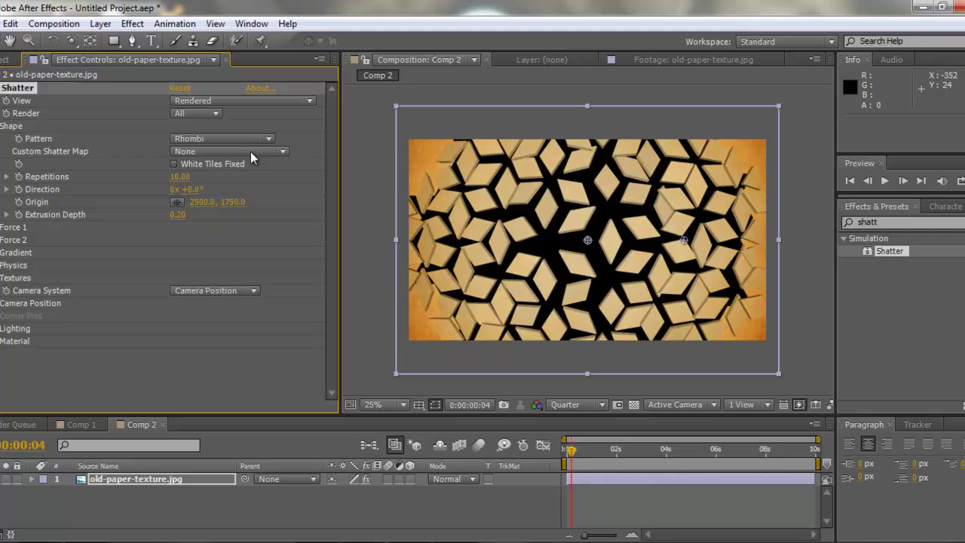
{"action": "left_click", "coordinate": [263, 140]}
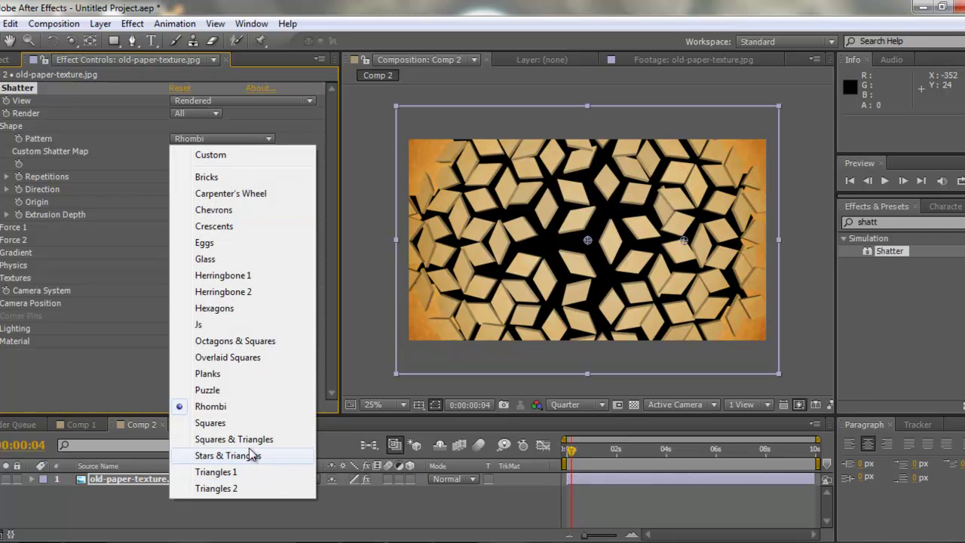
{"action": "left_click", "coordinate": [249, 211]}
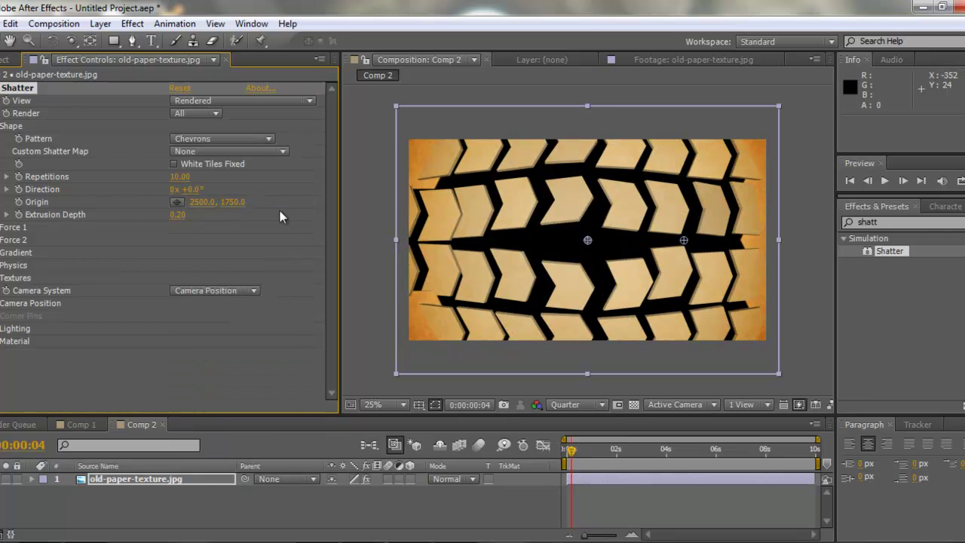
{"action": "left_click", "coordinate": [234, 138]}
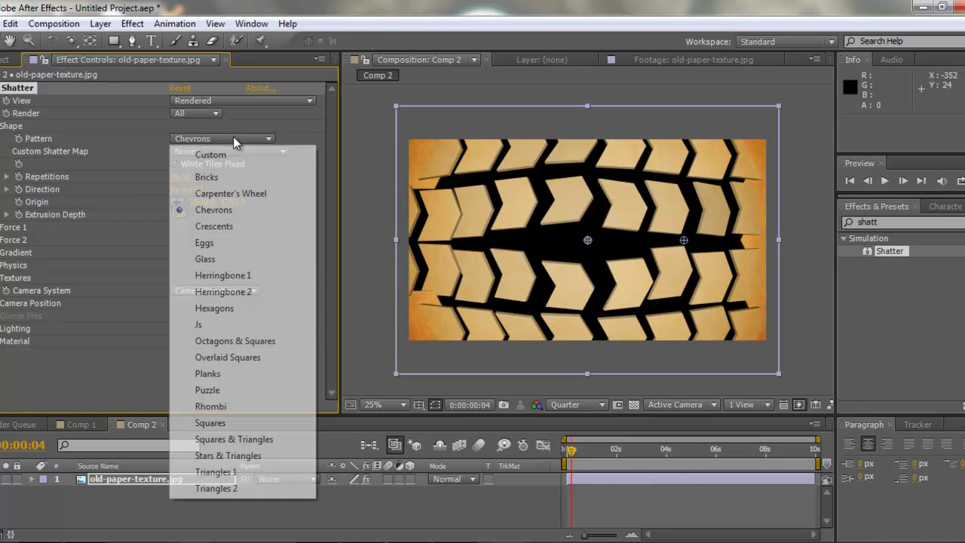
{"action": "left_click", "coordinate": [205, 259]}
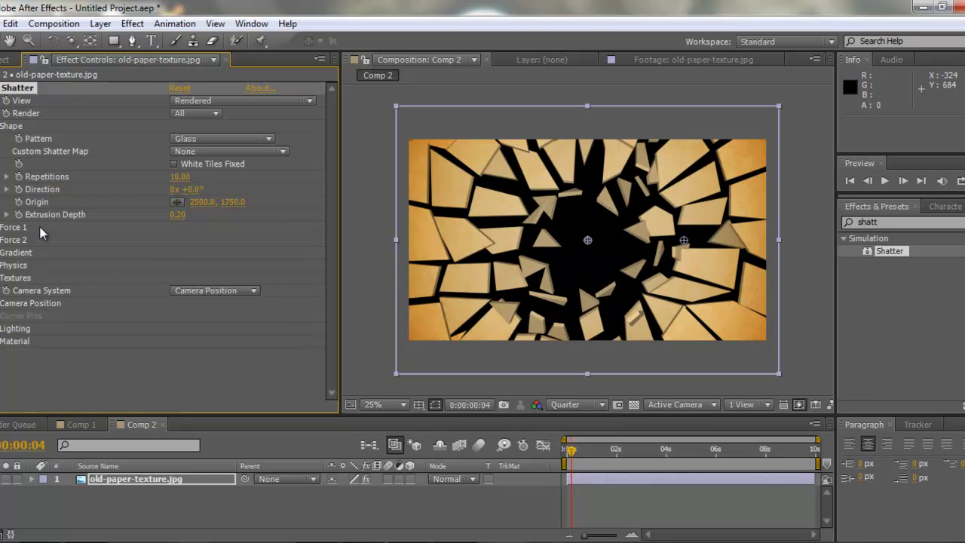
{"action": "left_click_drag", "start_coordinate": [181, 176], "coordinate": [625, 206]}
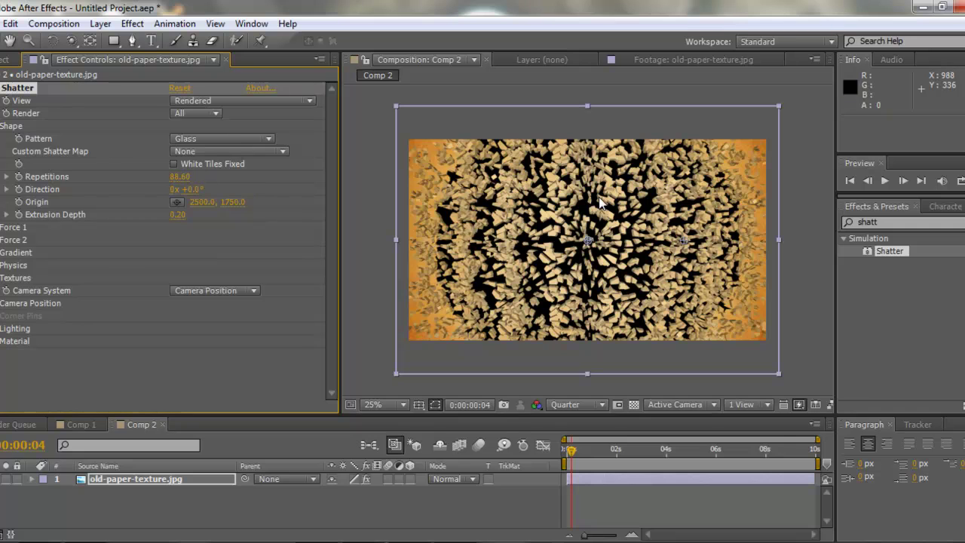
{"action": "left_click_drag", "start_coordinate": [179, 177], "coordinate": [409, 178]}
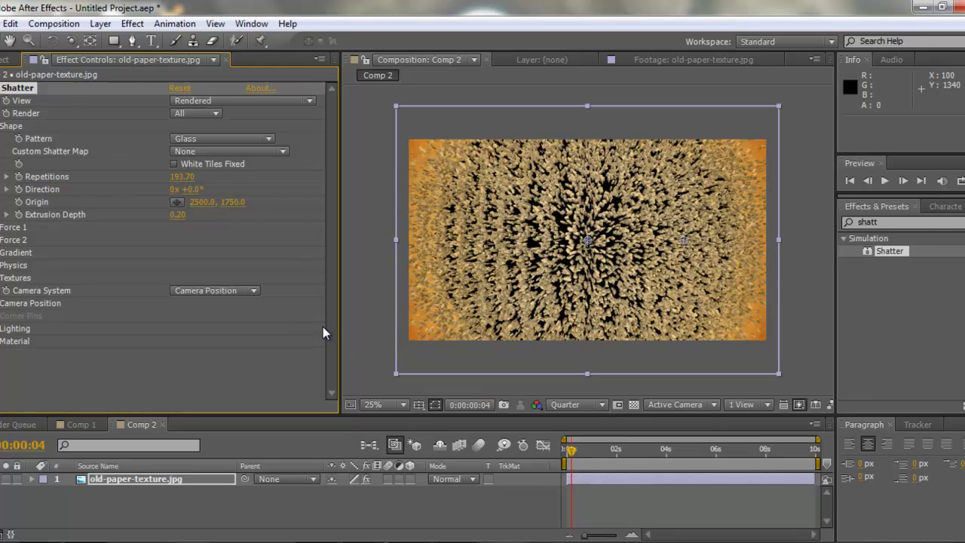
{"action": "left_click", "coordinate": [180, 176]}
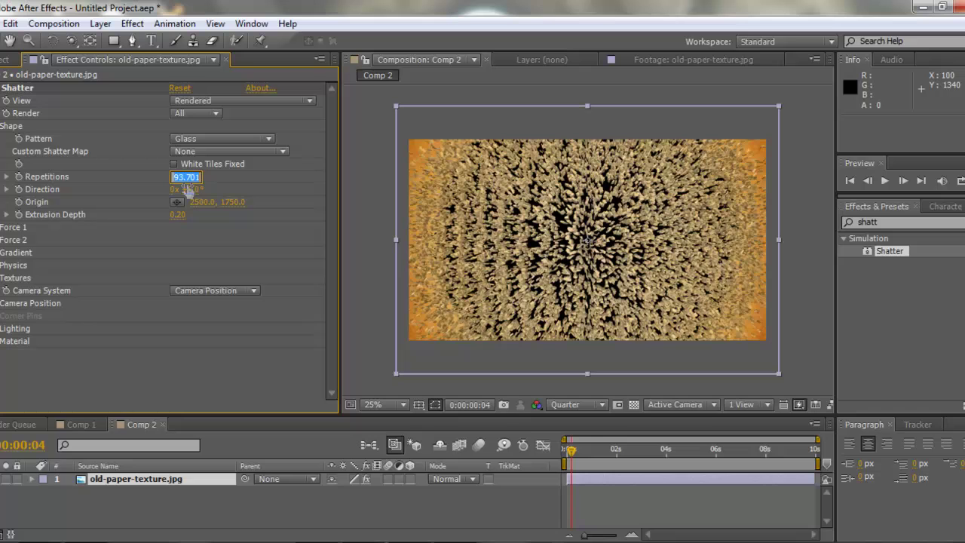
{"action": "type", "text": "10"}
{"action": "key", "text": "Return"}
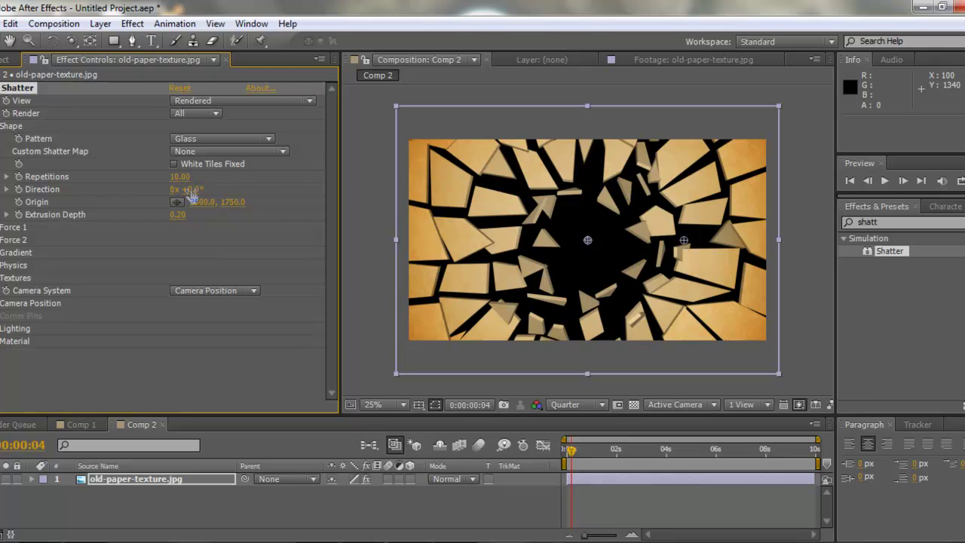
Try a new Direction, set Extrusion Depth to 0.10, and expand the Force 1 settings.
{"action": "left_click_drag", "start_coordinate": [190, 189], "coordinate": [364, 197]}
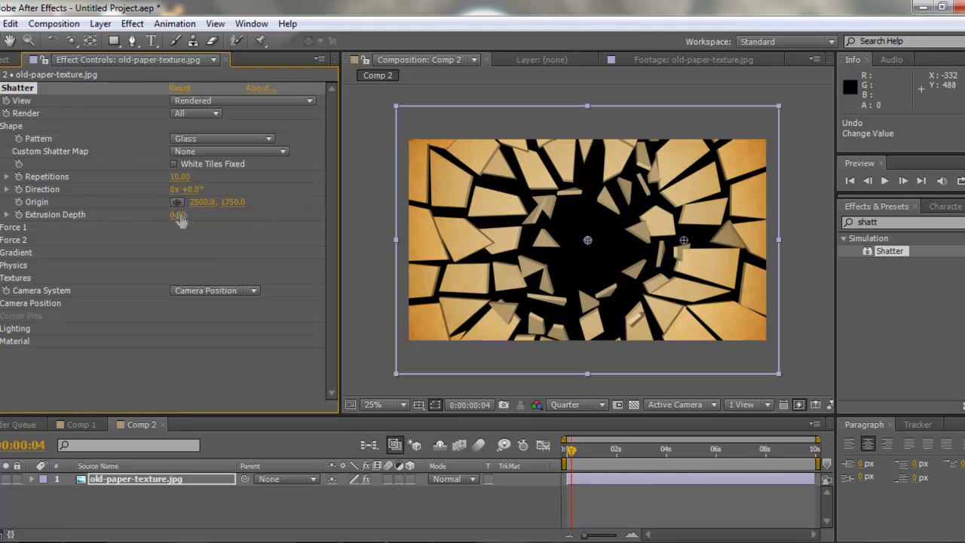
{"action": "left_click_drag", "start_coordinate": [182, 219], "coordinate": [301, 201]}
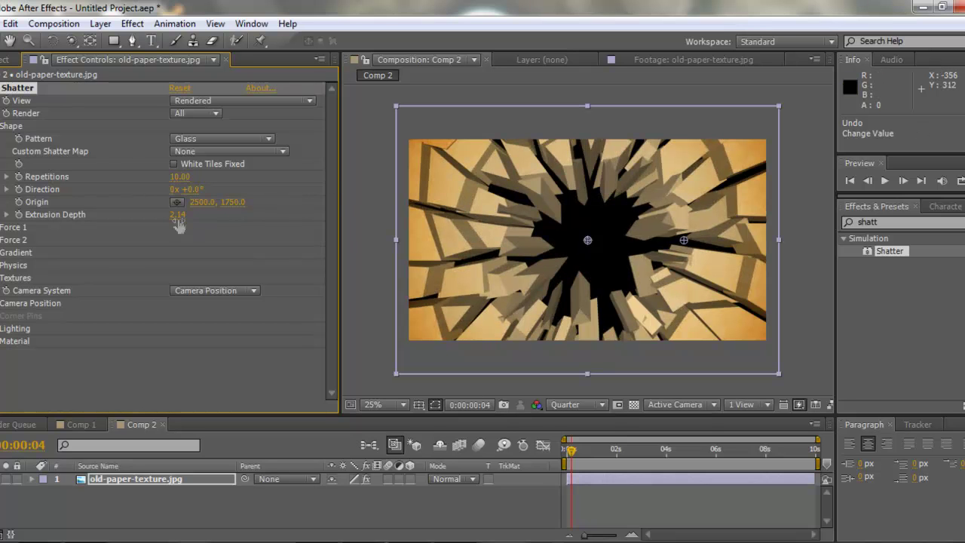
{"action": "left_click_drag", "start_coordinate": [113, 226], "coordinate": [42, 244]}
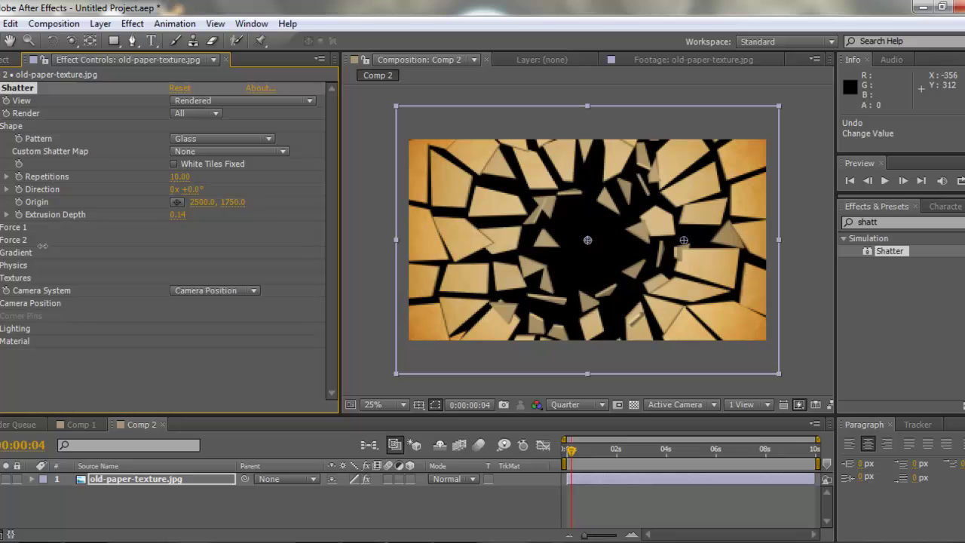
{"action": "left_click_drag", "start_coordinate": [42, 245], "coordinate": [38, 245]}
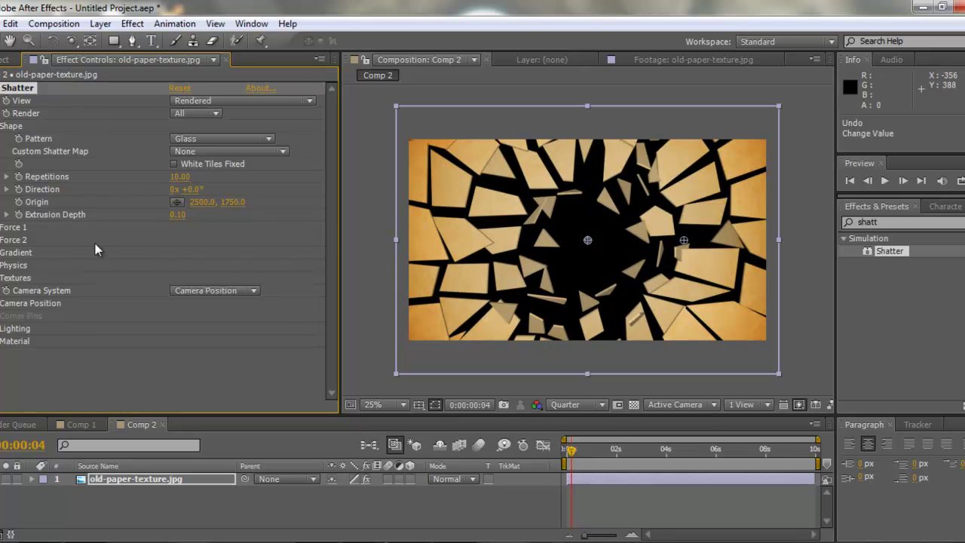
{"action": "left_click", "coordinate": [4, 127]}
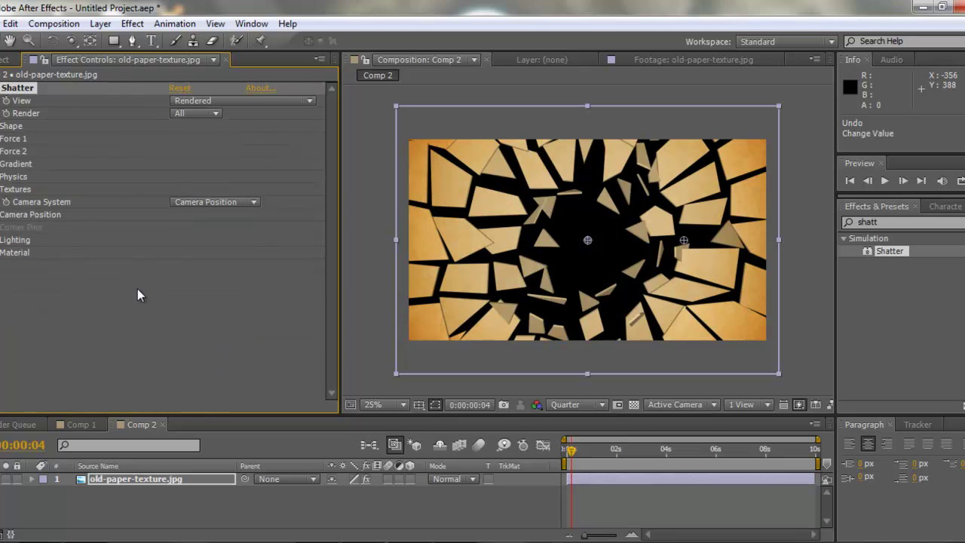
{"action": "left_click", "coordinate": [4, 138]}
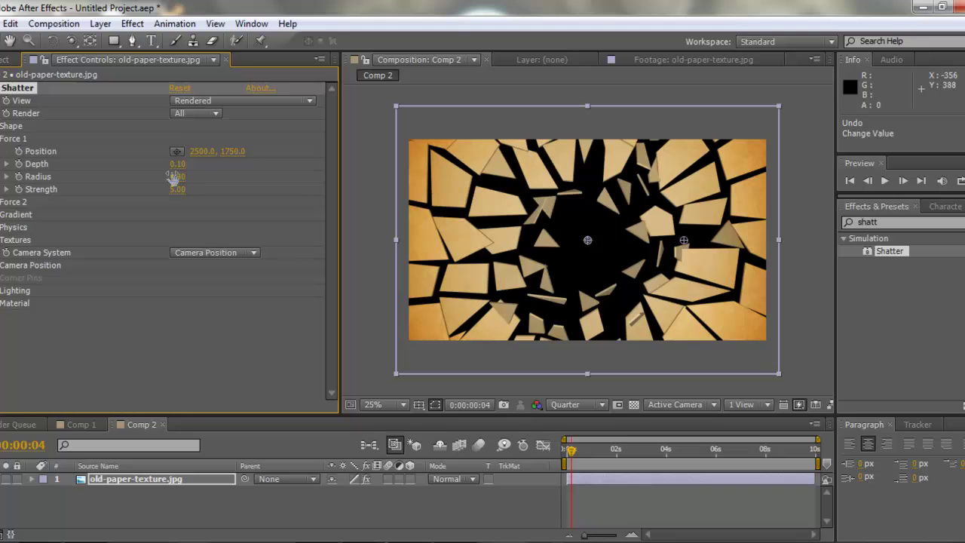
Lower Force 1 Radius to 0.12 and preview the small central shatter.
{"action": "left_click_drag", "start_coordinate": [177, 176], "coordinate": [26, 213]}
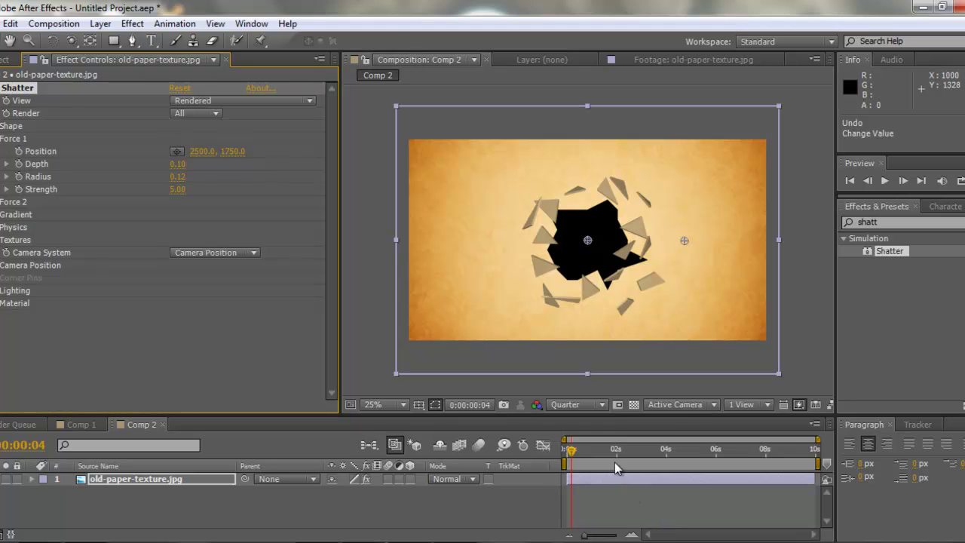
{"action": "key", "text": "space"}
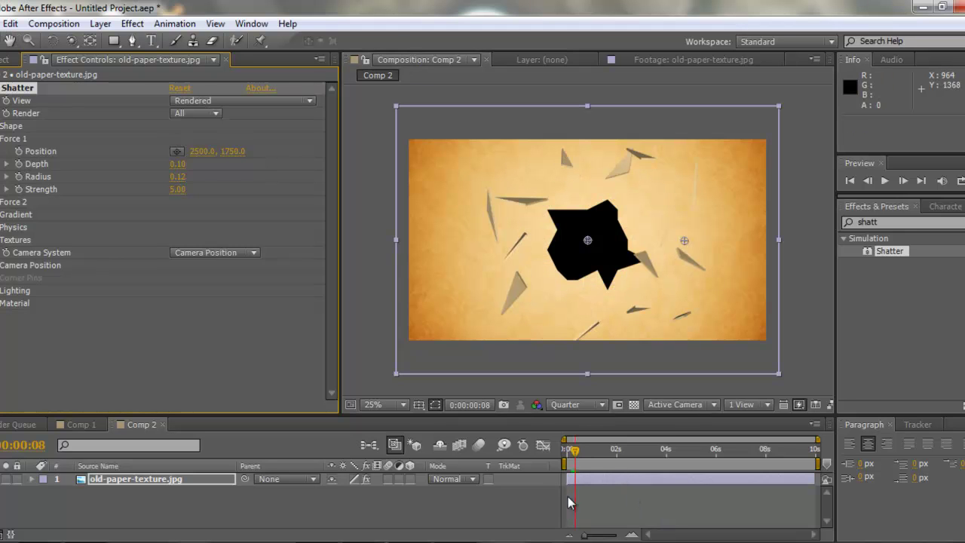
{"action": "left_click_drag", "start_coordinate": [575, 451], "coordinate": [567, 450]}
{"action": "key", "text": "space"}
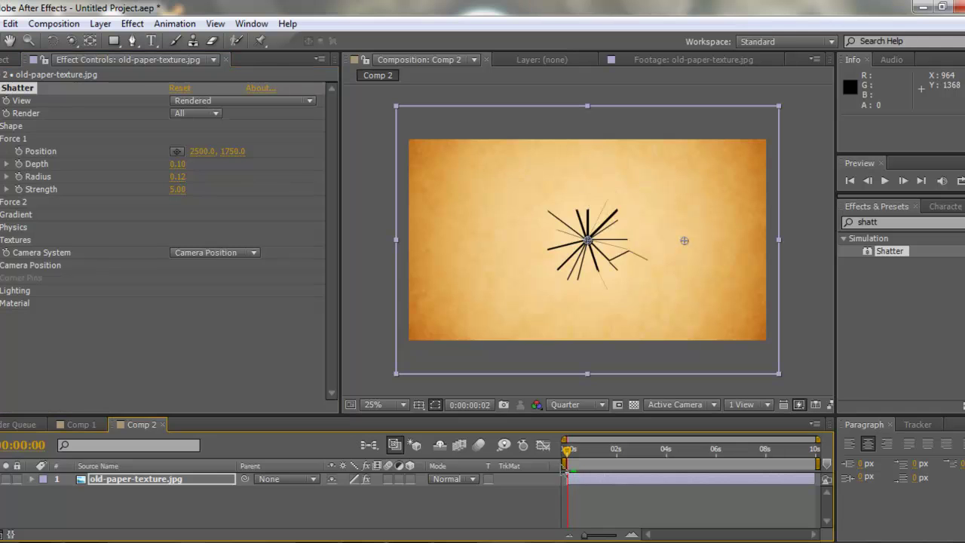
{"action": "left_click", "coordinate": [575, 452]}
{"action": "left_click_drag", "start_coordinate": [576, 455], "coordinate": [574, 474]}
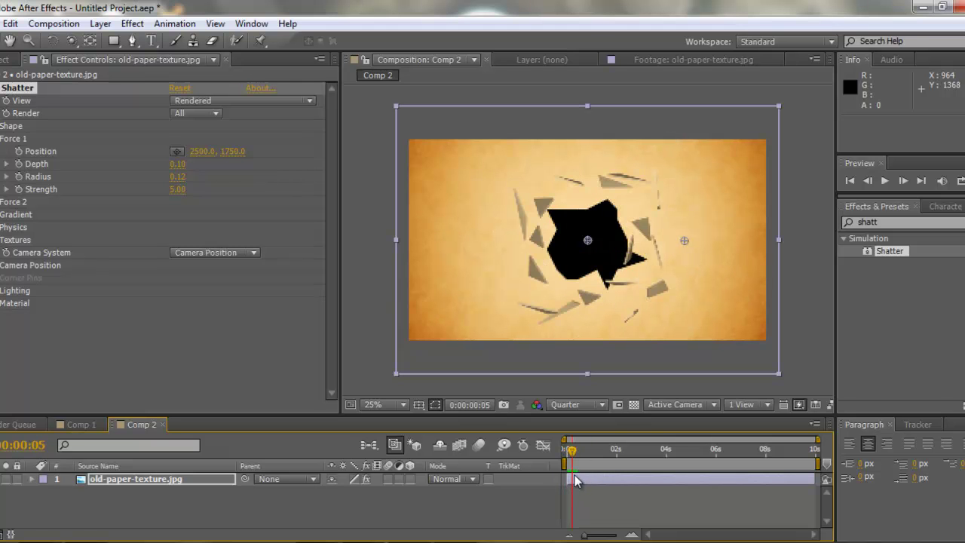
{"action": "key", "text": "space"}
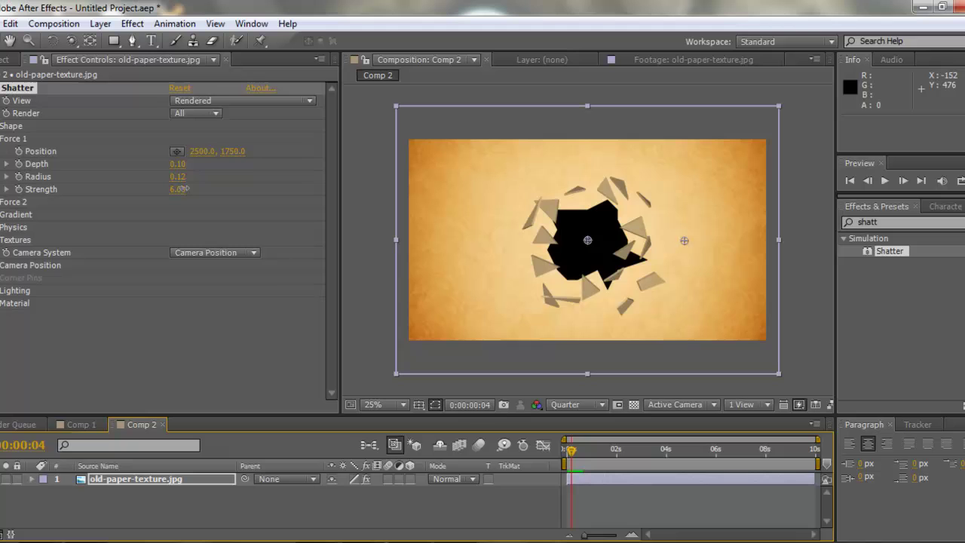
Raise Force 1 Strength to 15.80 and preview the stronger burst of shards.
{"action": "left_click_drag", "start_coordinate": [178, 189], "coordinate": [268, 201]}
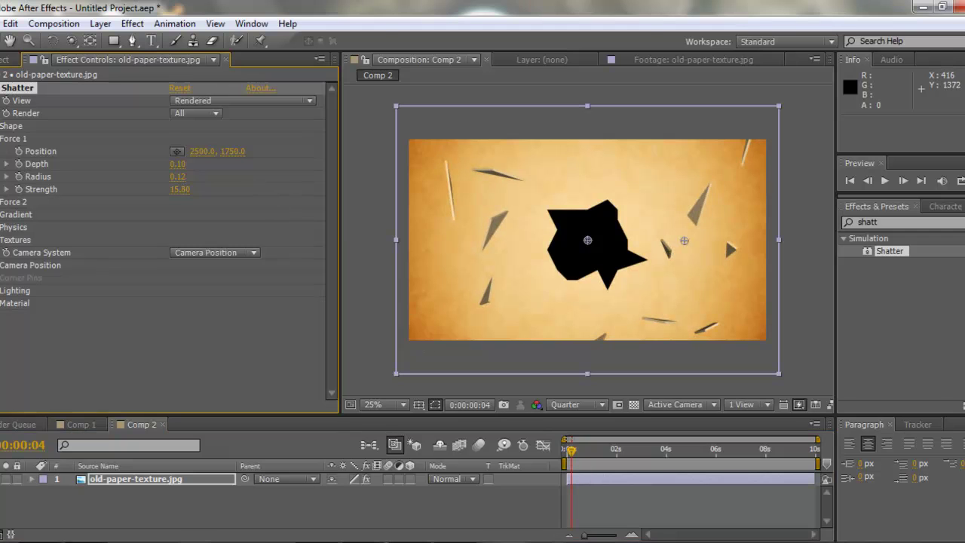
{"action": "left_click", "coordinate": [570, 449]}
{"action": "left_click", "coordinate": [560, 470]}
{"action": "key", "text": "KP_0"}
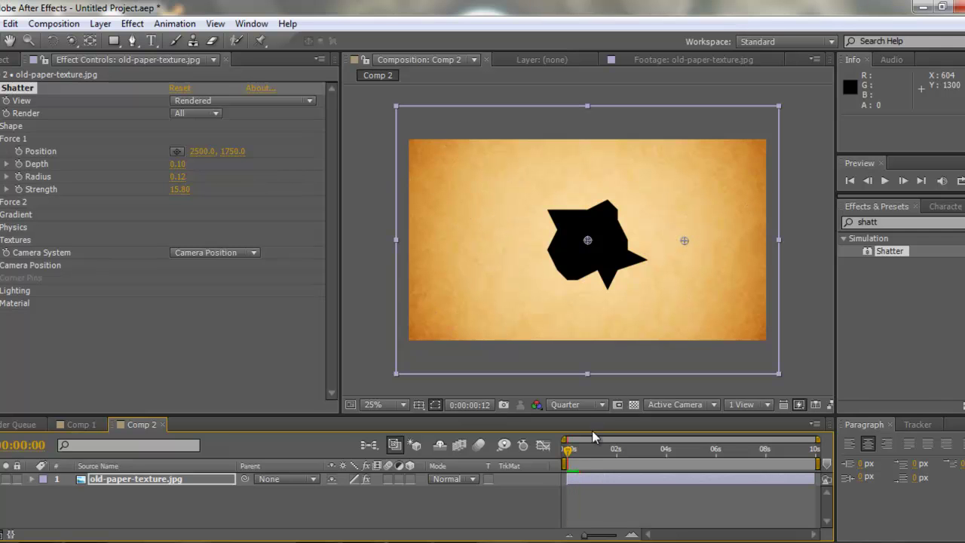
{"action": "left_click", "coordinate": [579, 462]}
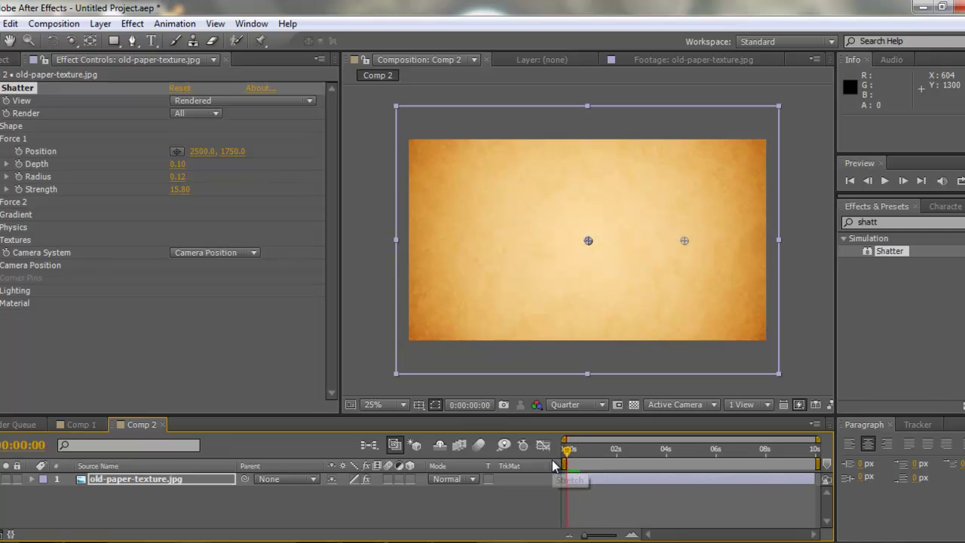
{"action": "key", "text": "KP_0"}
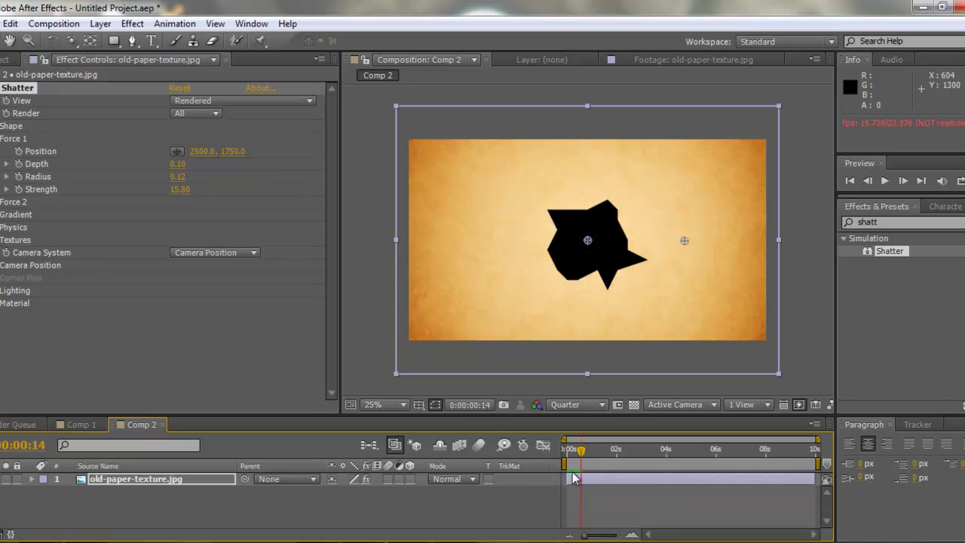
Return to frame 0:00:00:00 and briefly inspect the Force 2 settings.
{"action": "left_click_drag", "start_coordinate": [583, 452], "coordinate": [567, 470]}
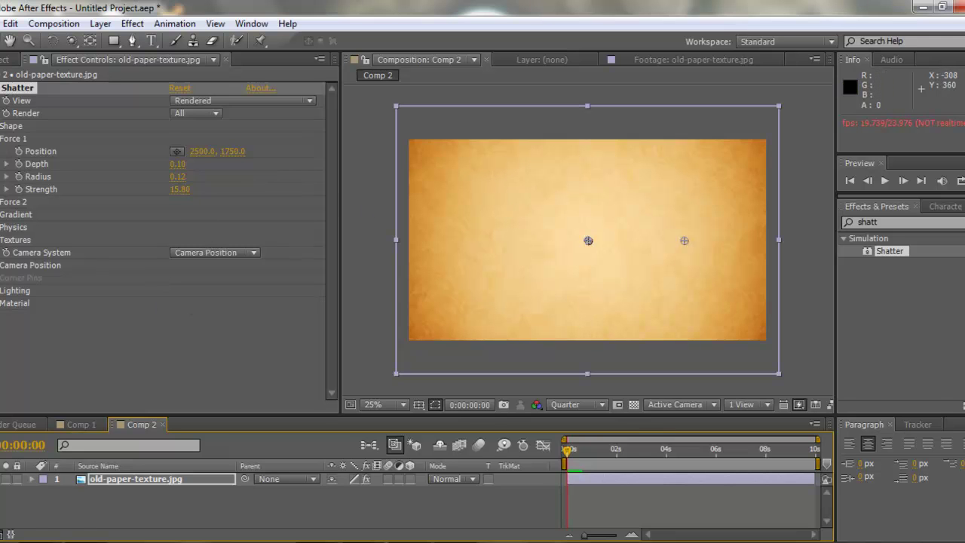
{"action": "left_click", "coordinate": [2, 202]}
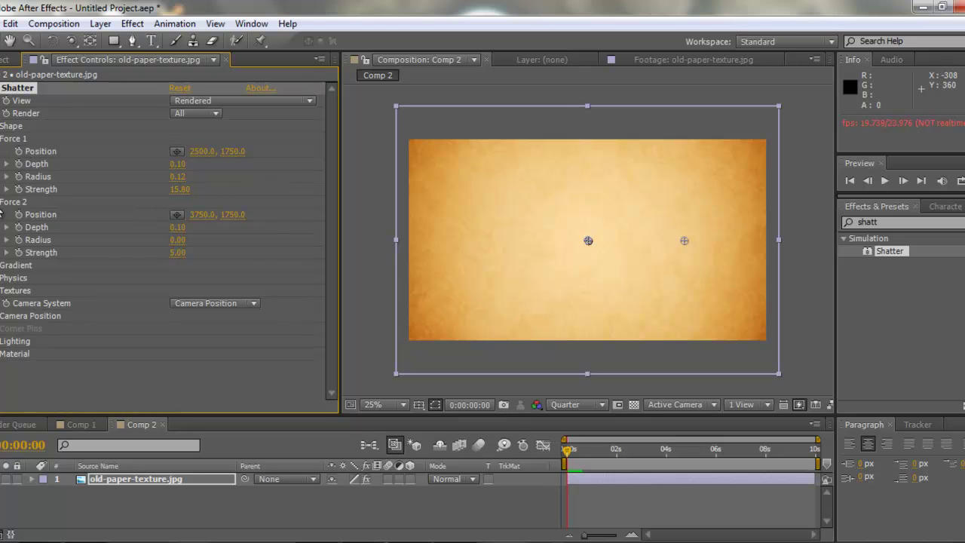
{"action": "left_click", "coordinate": [2, 202]}
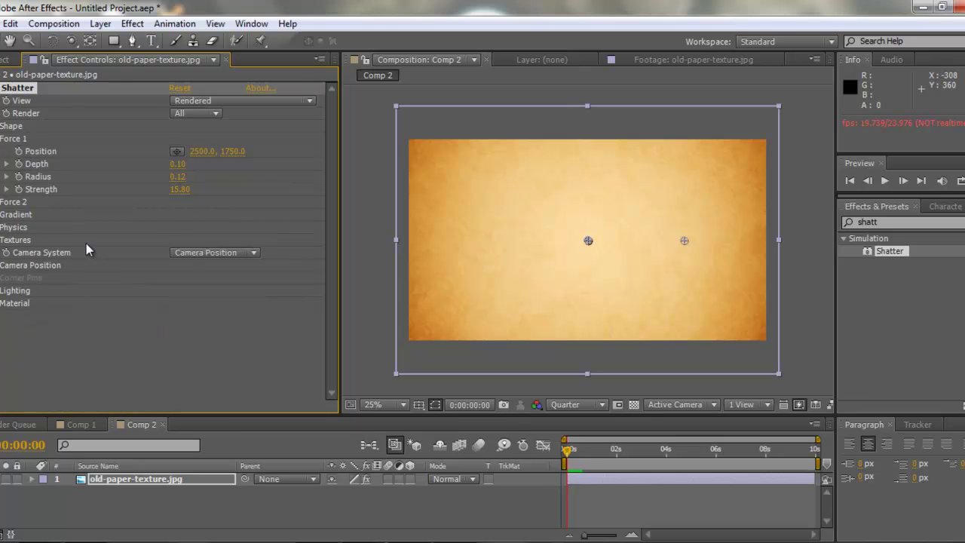
Set Physics Randomness to 1.00 and Rotation Speed to 0.89, previewing from frame 0.
{"action": "left_click", "coordinate": [2, 227]}
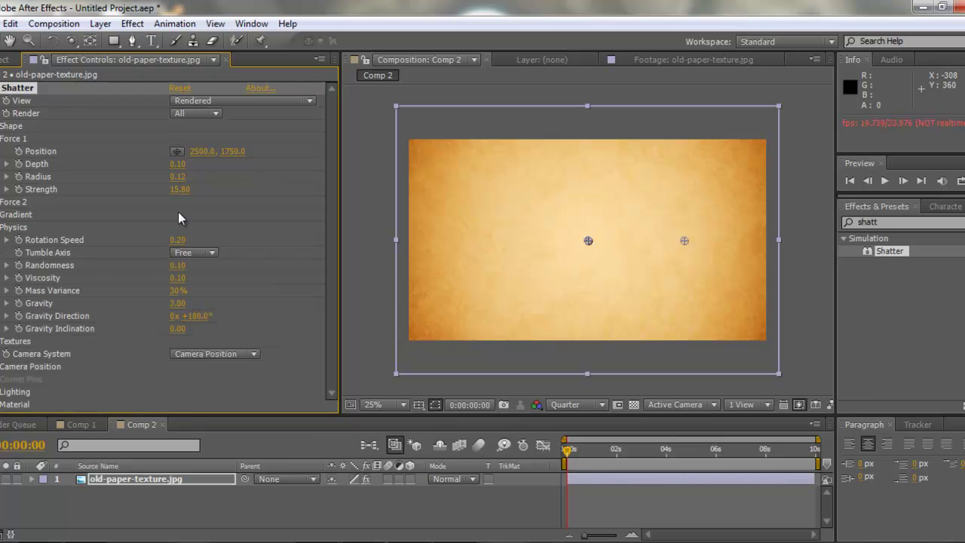
{"action": "left_click", "coordinate": [567, 446]}
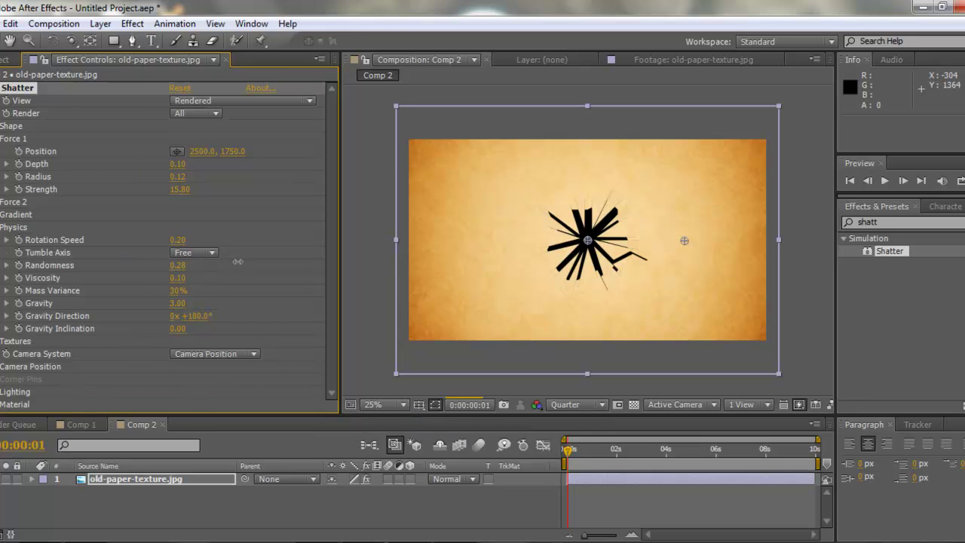
{"action": "left_click_drag", "start_coordinate": [233, 269], "coordinate": [278, 274]}
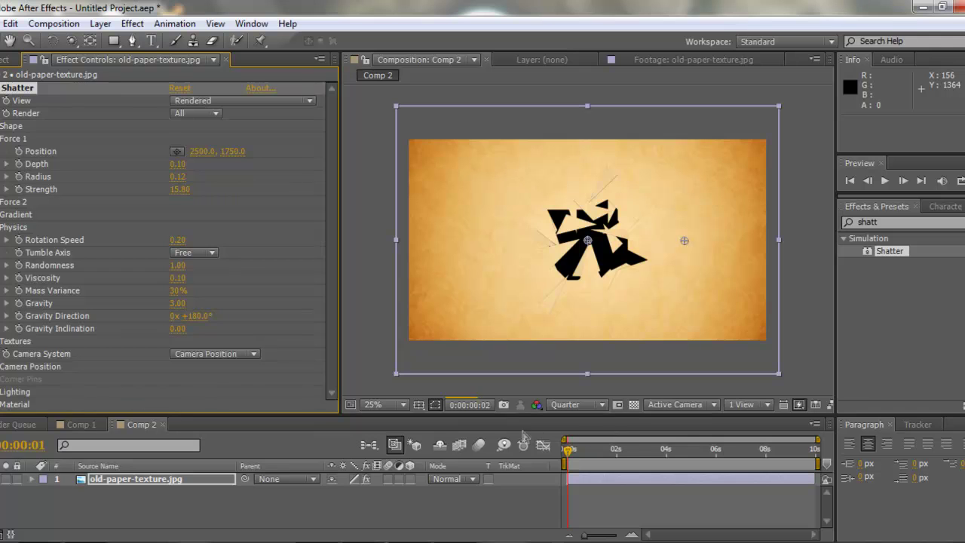
{"action": "key", "text": "space"}
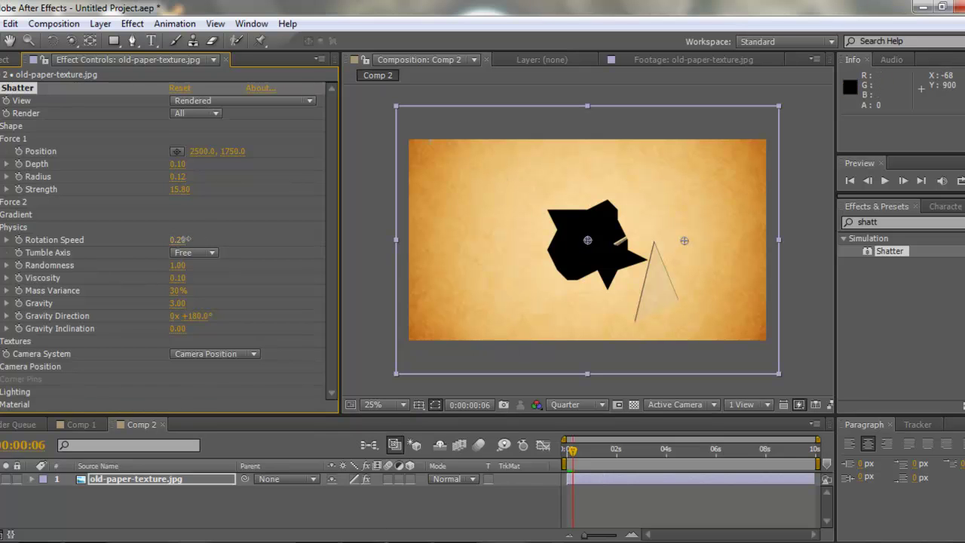
{"action": "left_click_drag", "start_coordinate": [185, 239], "coordinate": [298, 252]}
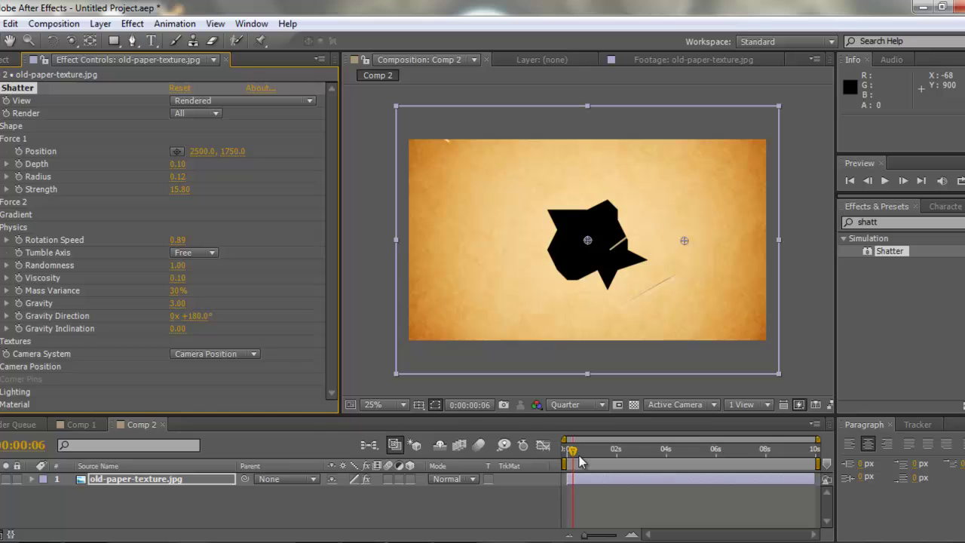
{"action": "left_click_drag", "start_coordinate": [573, 450], "coordinate": [564, 452]}
{"action": "key", "text": "space"}
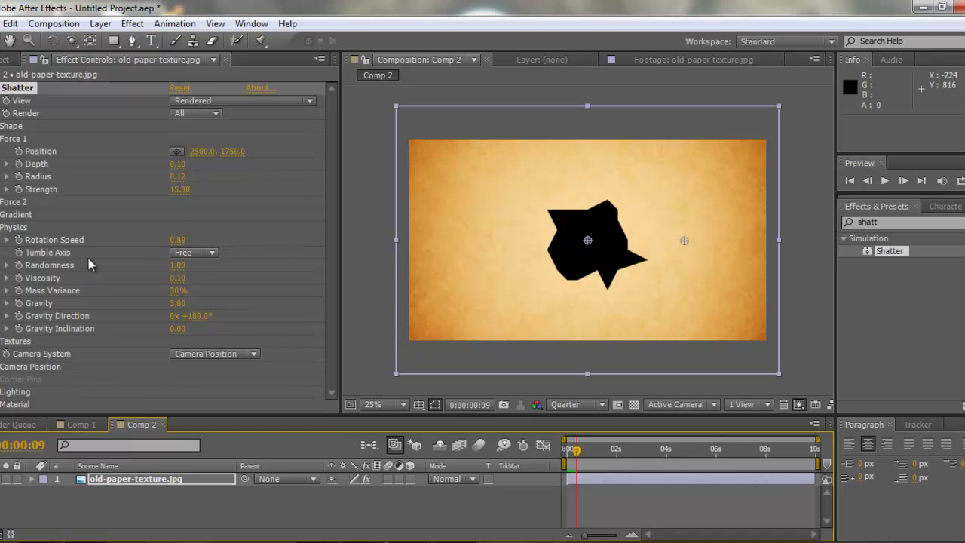
Try Viscosity at 1.00 with a preview, then lower it to 0.17.
{"action": "left_click_drag", "start_coordinate": [177, 277], "coordinate": [264, 290]}
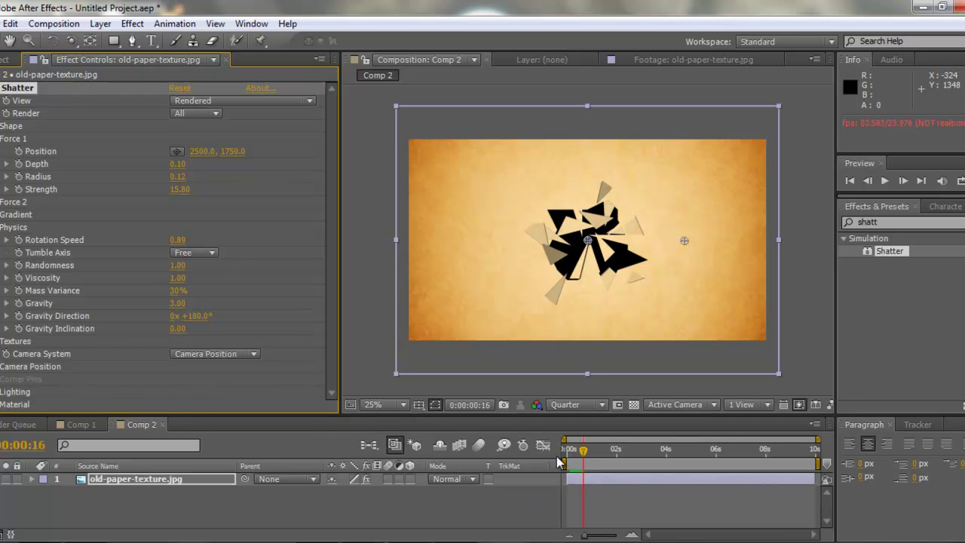
{"action": "left_click", "coordinate": [546, 476]}
{"action": "key", "text": "KP_0"}
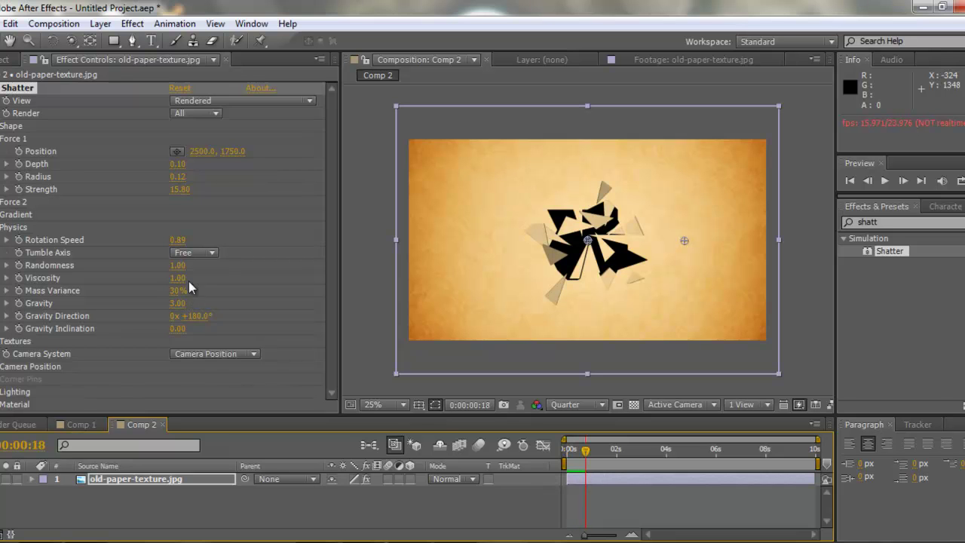
{"action": "left_click_drag", "start_coordinate": [178, 278], "coordinate": [144, 291]}
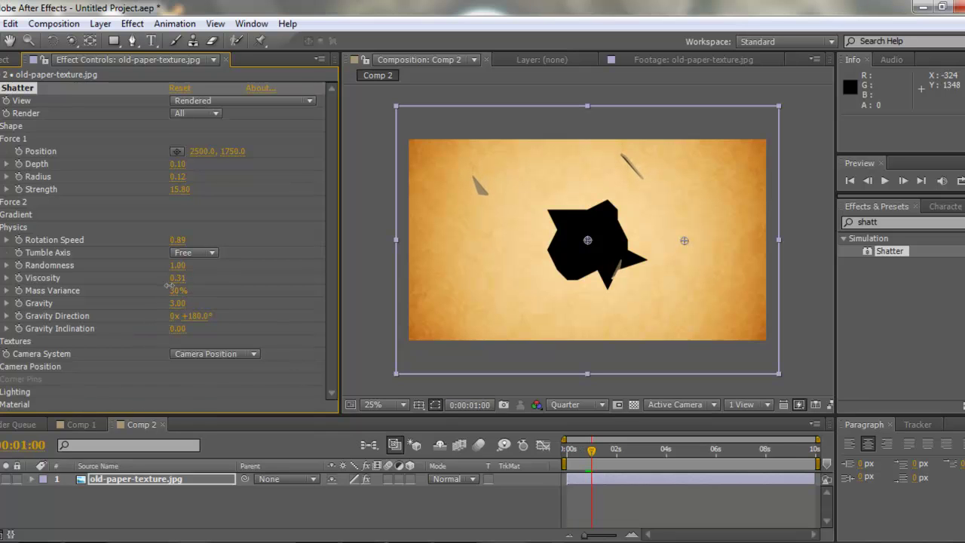
{"action": "left_click_drag", "start_coordinate": [168, 286], "coordinate": [155, 294]}
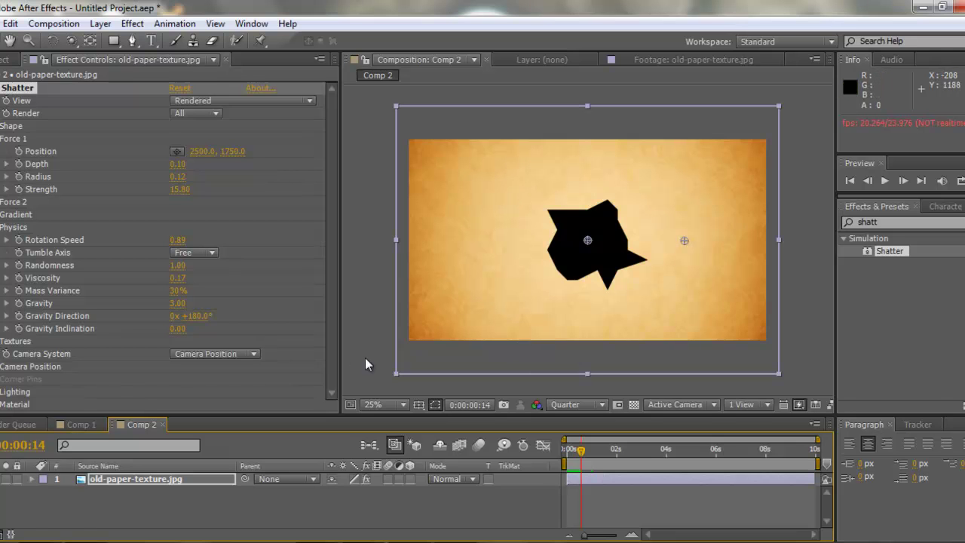
Review the Shatter Textures settings and park the time indicator at 0:00:00:04.
{"action": "left_click", "coordinate": [3, 341]}
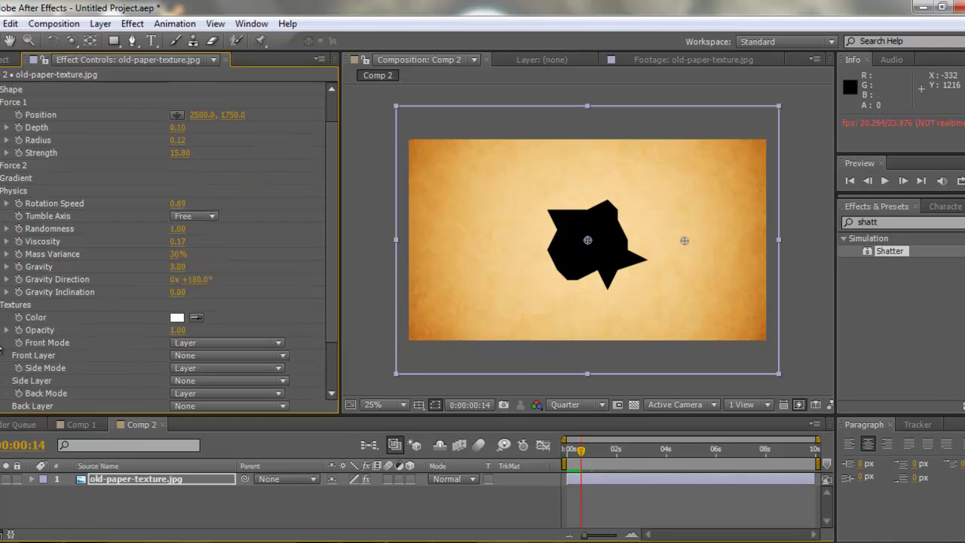
{"action": "scroll", "coordinate": [337, 337], "scroll_direction": "down", "scroll_amount": 3}
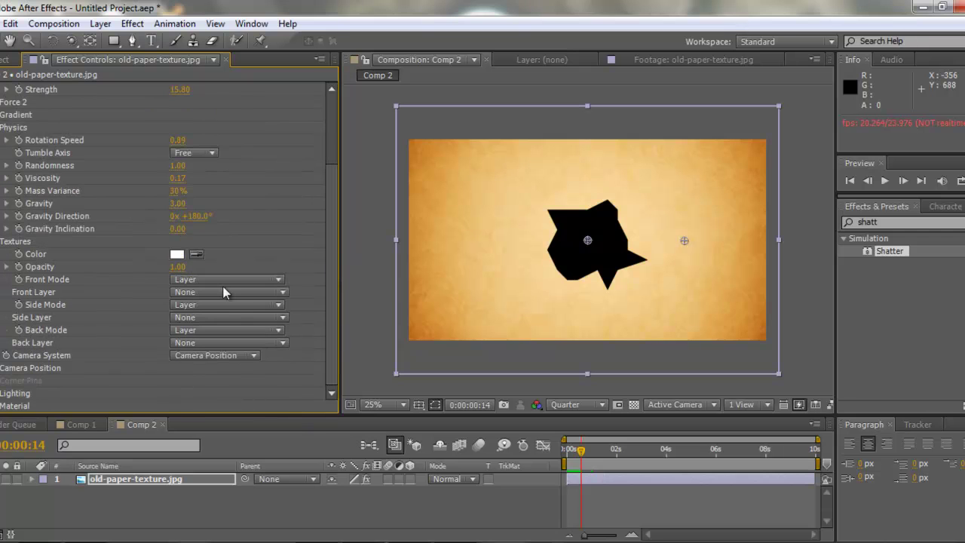
{"action": "left_click_drag", "start_coordinate": [582, 450], "coordinate": [572, 463]}
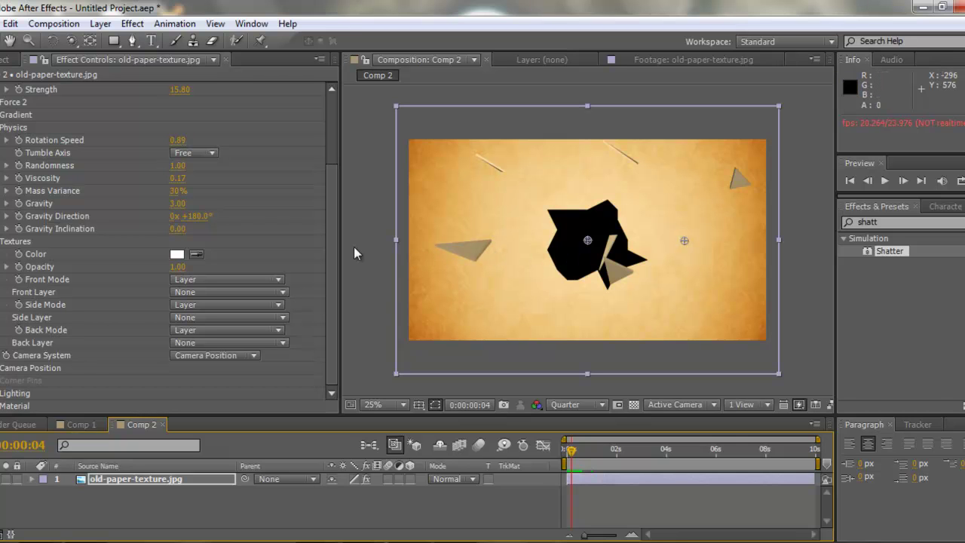
{"action": "left_click", "coordinate": [1, 241]}
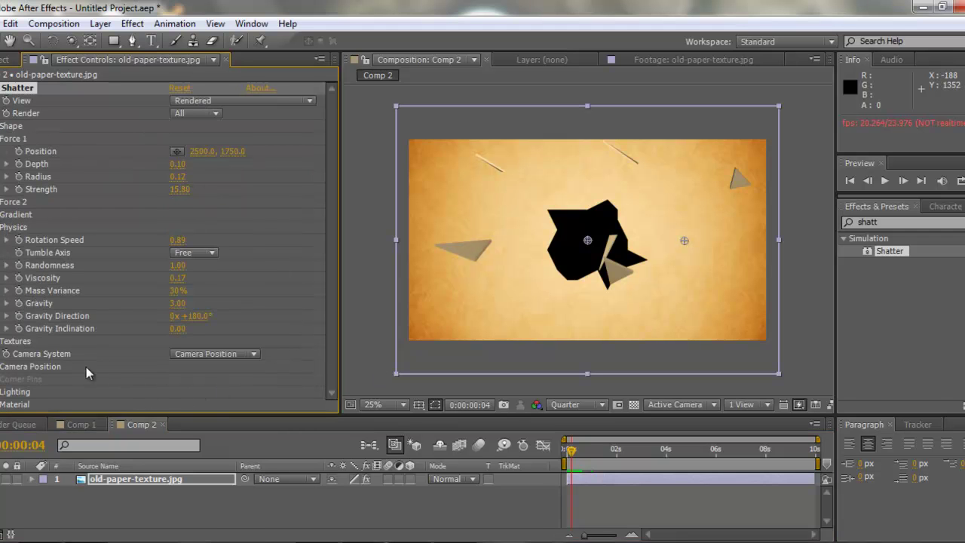
Test-tilt Shatter's Camera Position X Rotation, then undo it back to 0x +0.0°.
{"action": "left_click", "coordinate": [1, 367]}
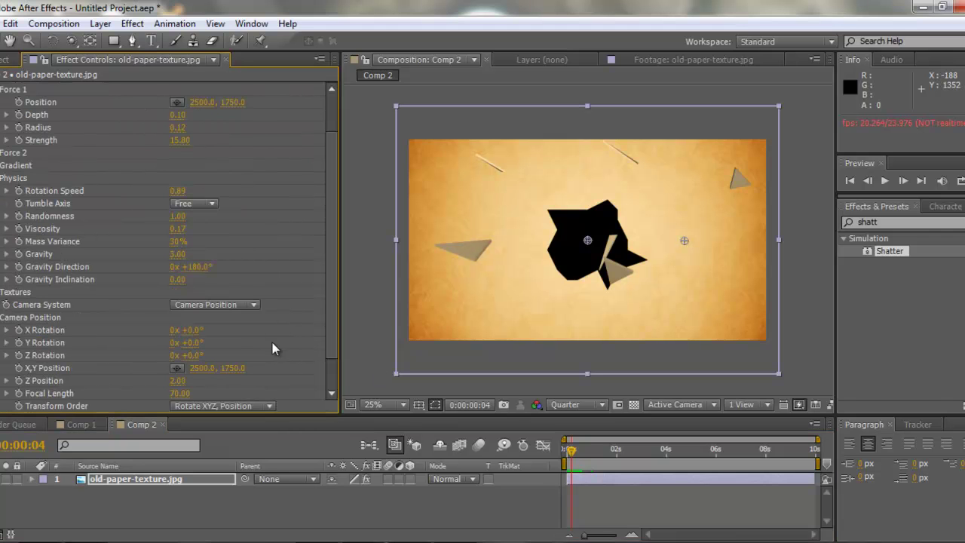
{"action": "left_click_drag", "start_coordinate": [334, 261], "coordinate": [334, 286]}
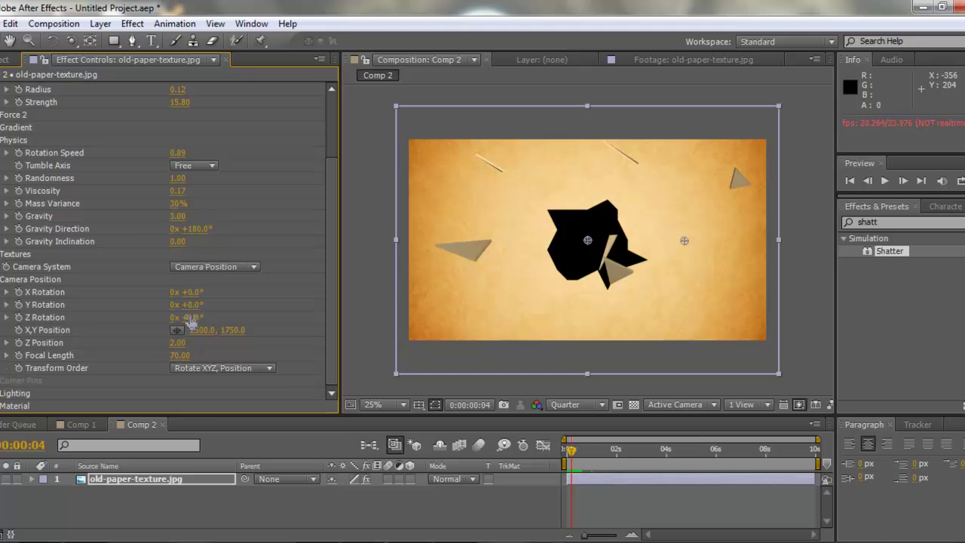
{"action": "left_click_drag", "start_coordinate": [194, 292], "coordinate": [274, 315]}
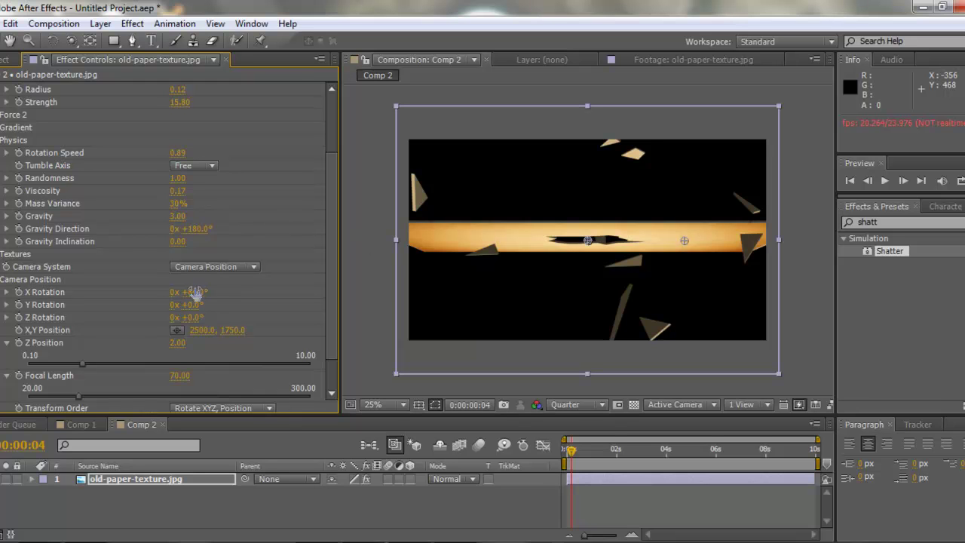
{"action": "key", "text": "ctrl+z"}
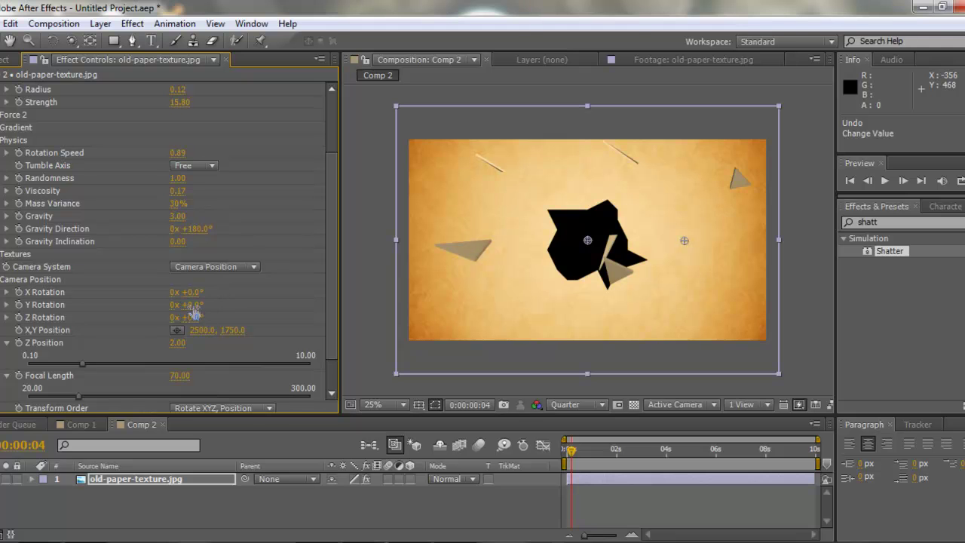
Add a new Camera 1 layer to Comp 2 with default settings.
{"action": "left_click", "coordinate": [100, 23]}
{"action": "mouse_move", "coordinate": [107, 42]}
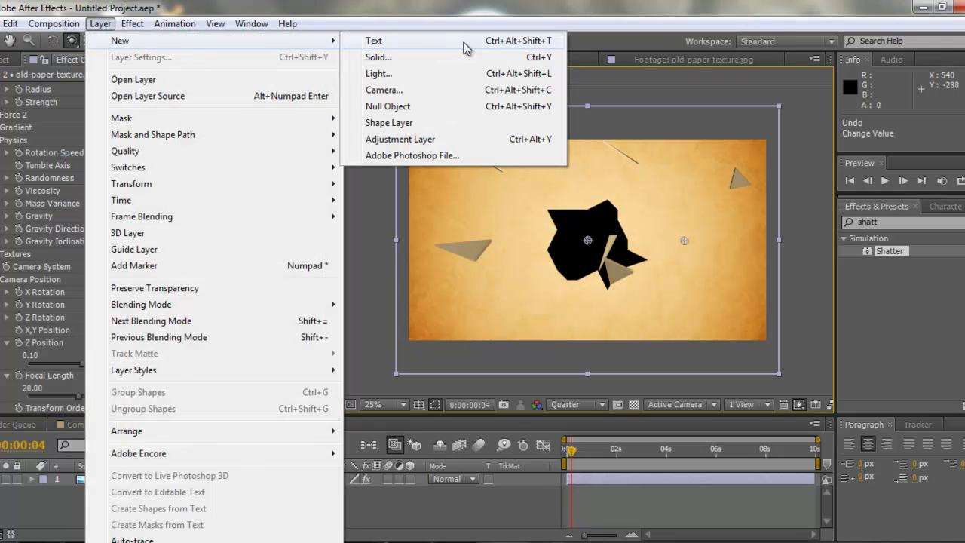
{"action": "left_click", "coordinate": [388, 86]}
{"action": "left_click", "coordinate": [443, 375]}
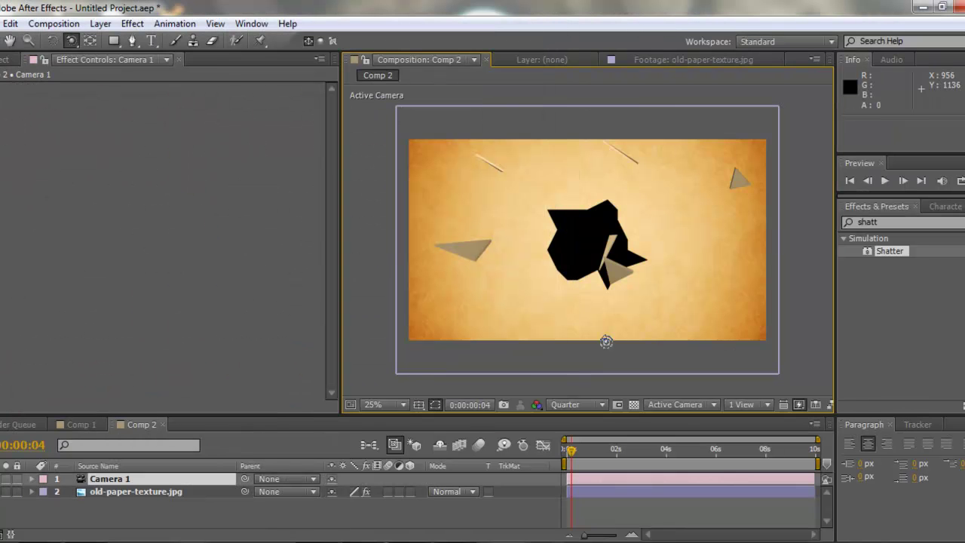
Set the paper layer's Shatter Camera System to Comp Camera.
{"action": "left_click", "coordinate": [130, 495]}
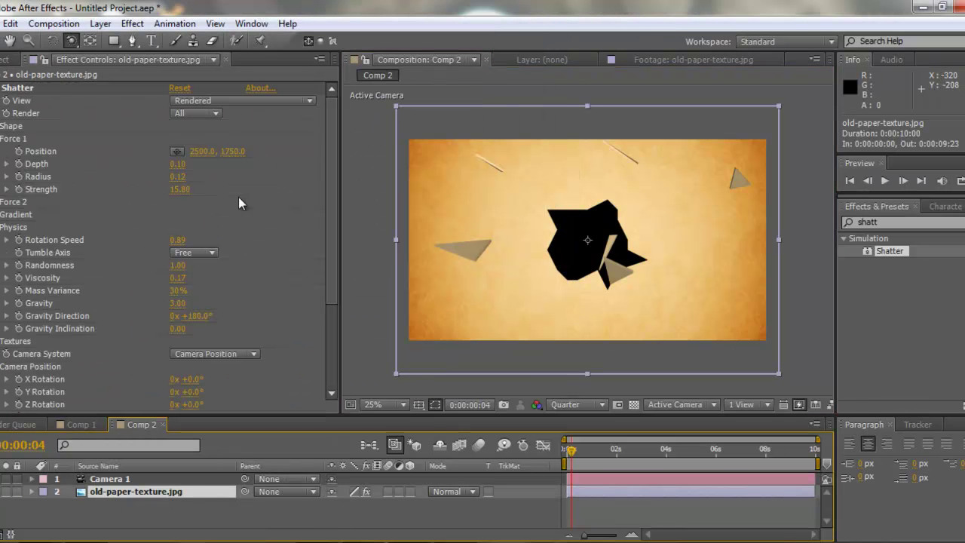
{"action": "left_click", "coordinate": [223, 354]}
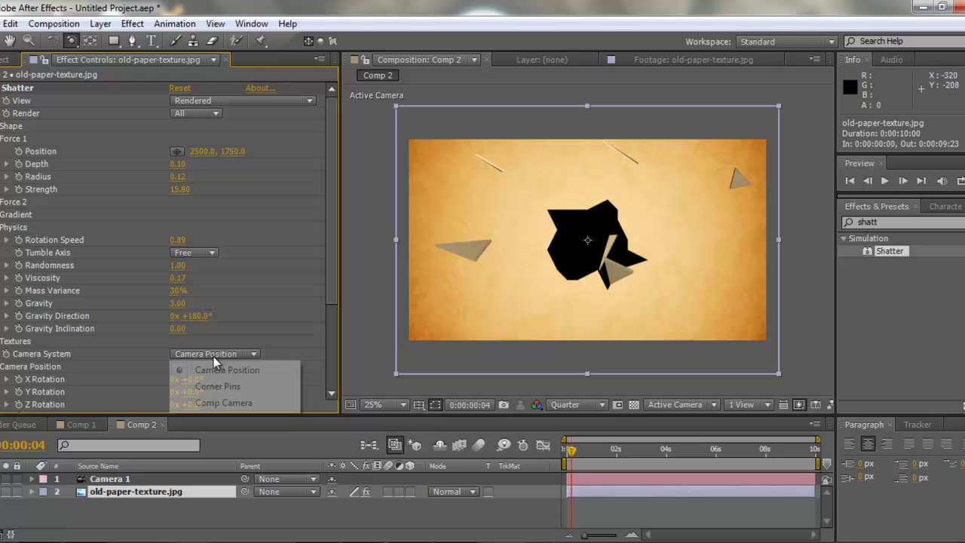
{"action": "left_click", "coordinate": [225, 405]}
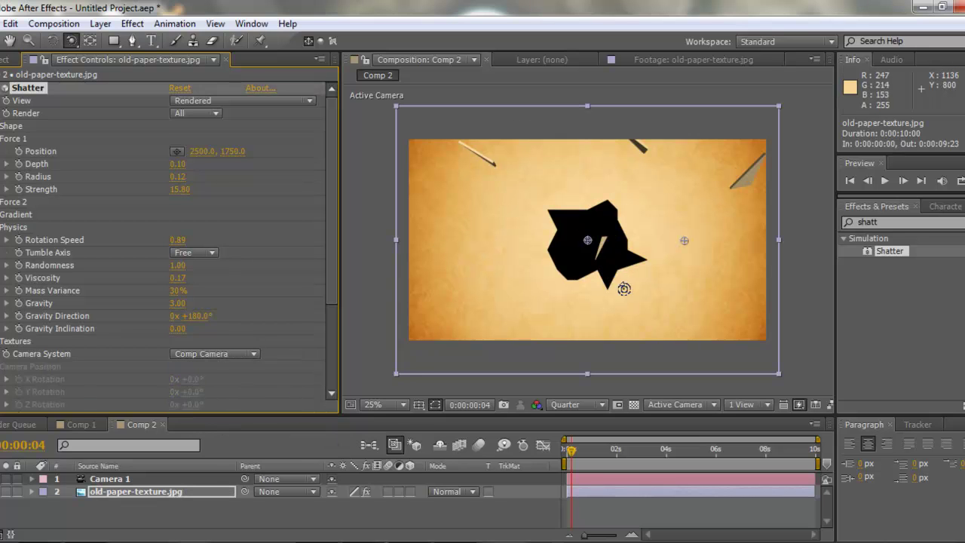
Test-orbit Camera 1 around the shattering paper, then undo back to the head-on view.
{"action": "left_click_drag", "start_coordinate": [675, 282], "coordinate": [586, 184]}
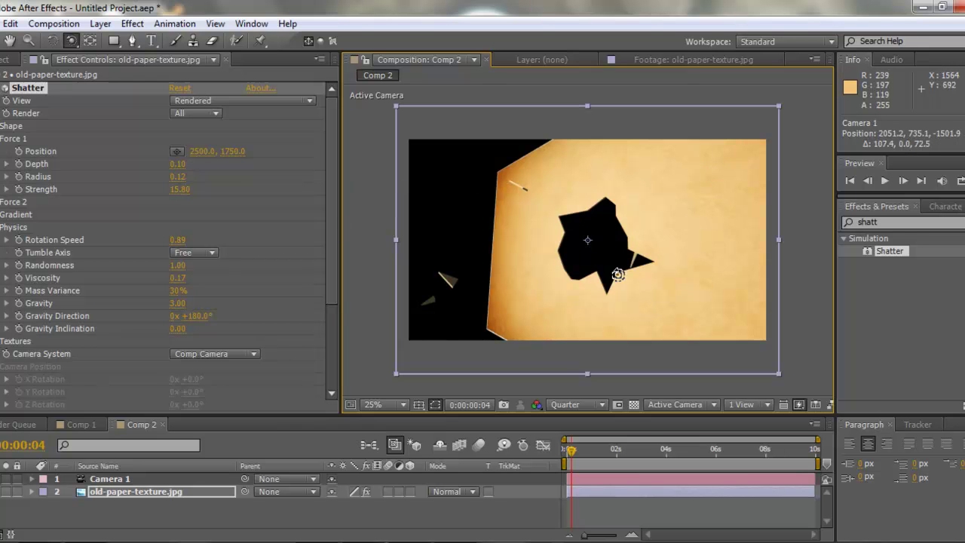
{"action": "left_click_drag", "start_coordinate": [618, 271], "coordinate": [707, 286]}
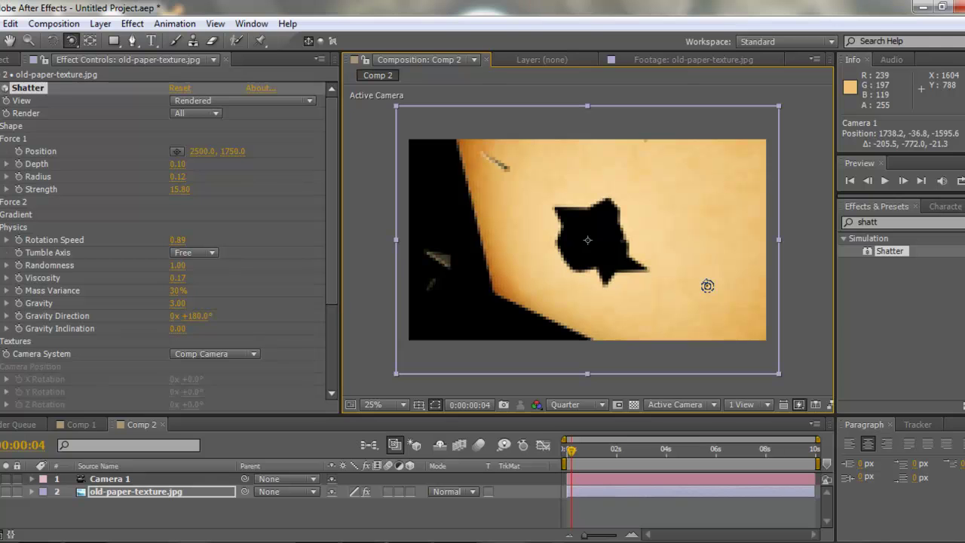
{"action": "right_click", "coordinate": [707, 290]}
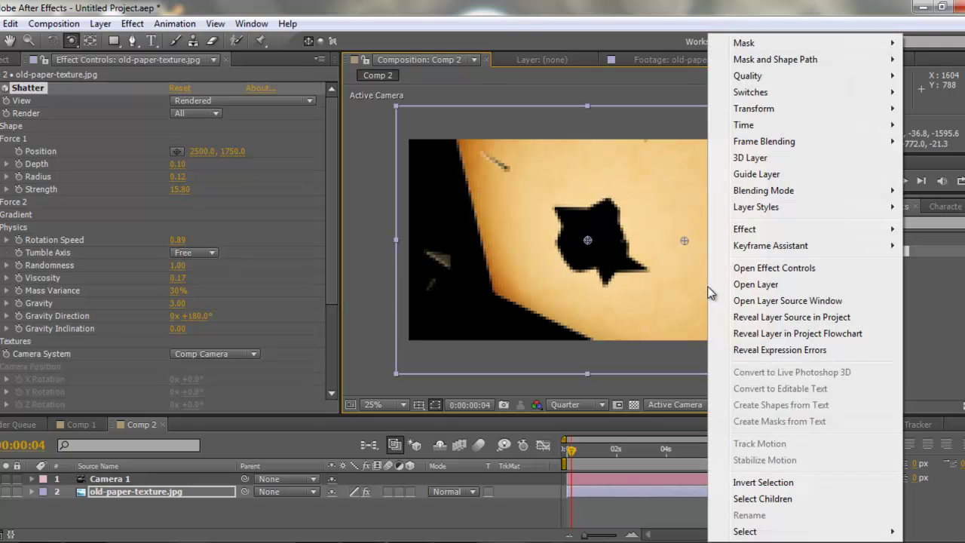
{"action": "left_click", "coordinate": [602, 257]}
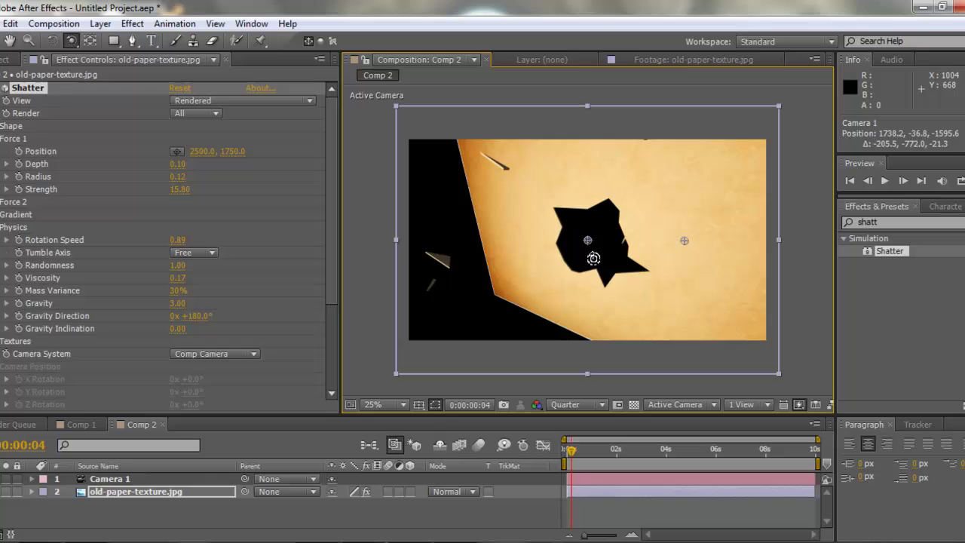
{"action": "mouse_move", "coordinate": [630, 236]}
{"action": "left_mouse_down"}
{"action": "mouse_move", "coordinate": [659, 220]}
{"action": "mouse_move", "coordinate": [640, 218]}
{"action": "mouse_move", "coordinate": [639, 235]}
{"action": "left_mouse_up"}
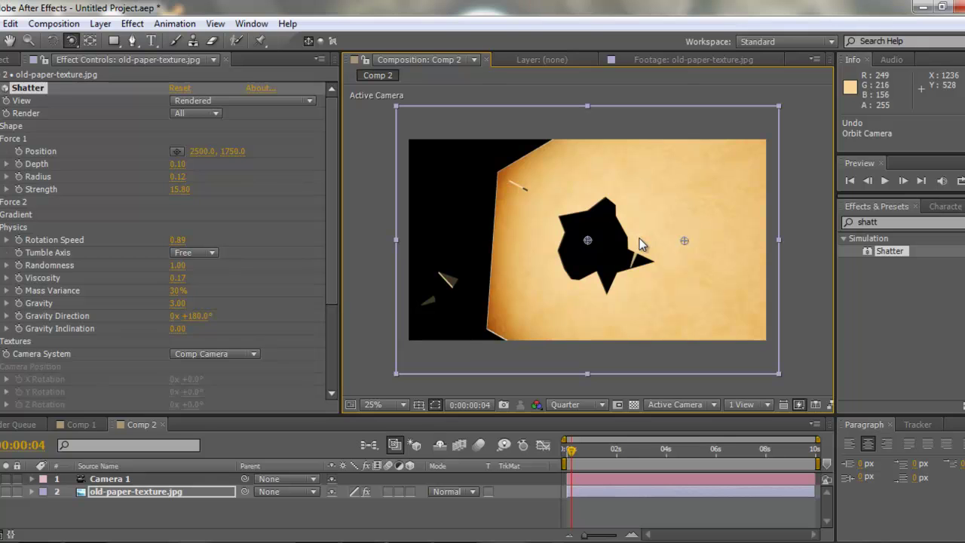
{"action": "key", "text": "ctrl+z"}
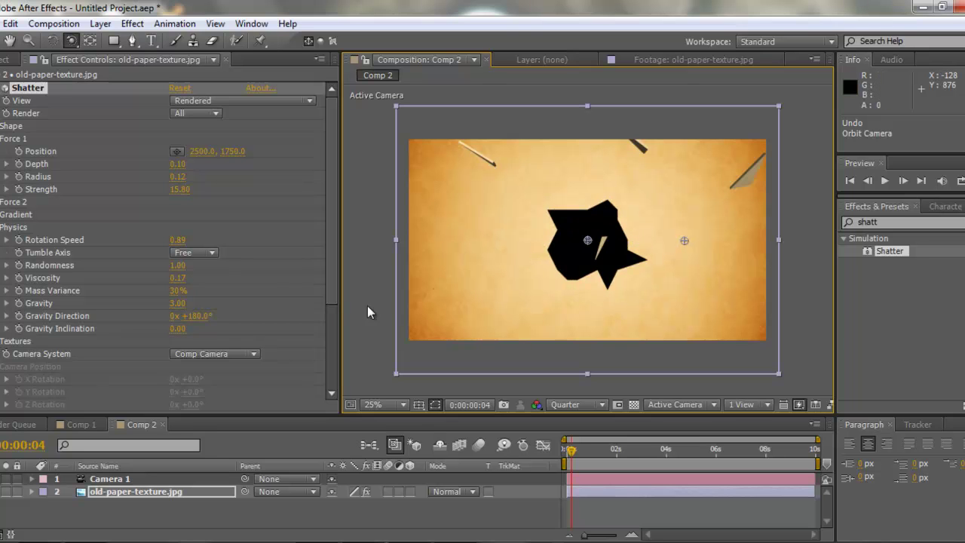
{"action": "left_click_drag", "start_coordinate": [329, 228], "coordinate": [329, 324]}
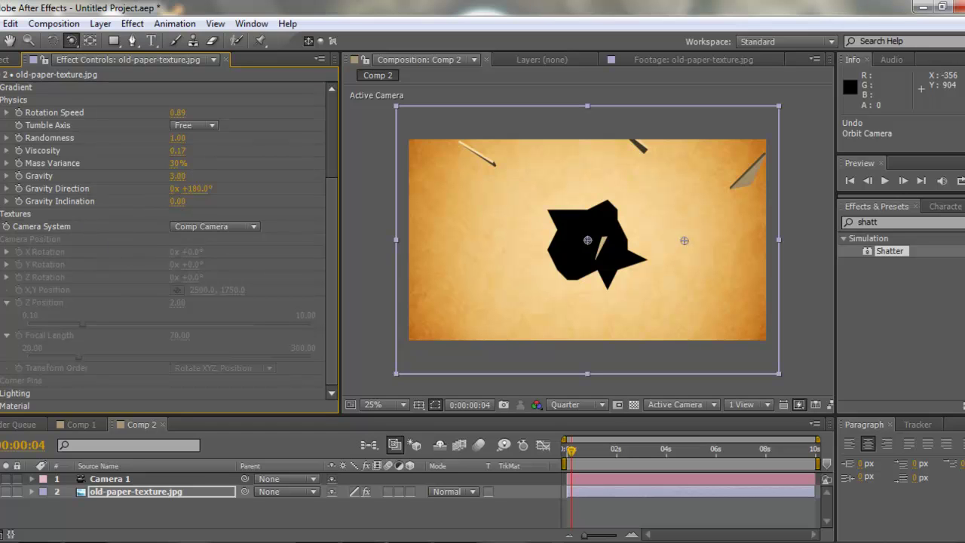
Scrub Shatter's Ambient Light up to 2.00, then back down to 0.00.
{"action": "scroll", "coordinate": [118, 306], "scroll_direction": "up", "scroll_amount": 5}
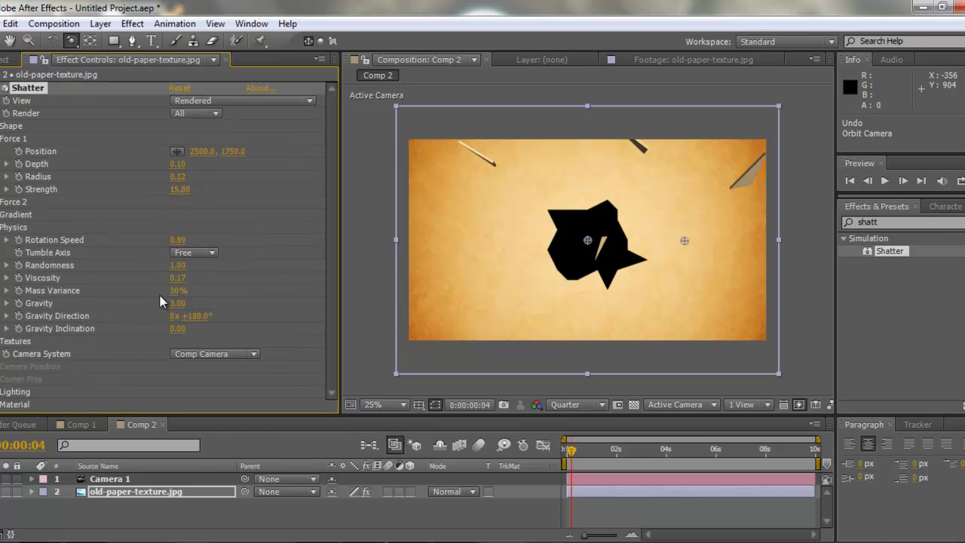
{"action": "scroll", "coordinate": [118, 307], "scroll_direction": "down", "scroll_amount": 3}
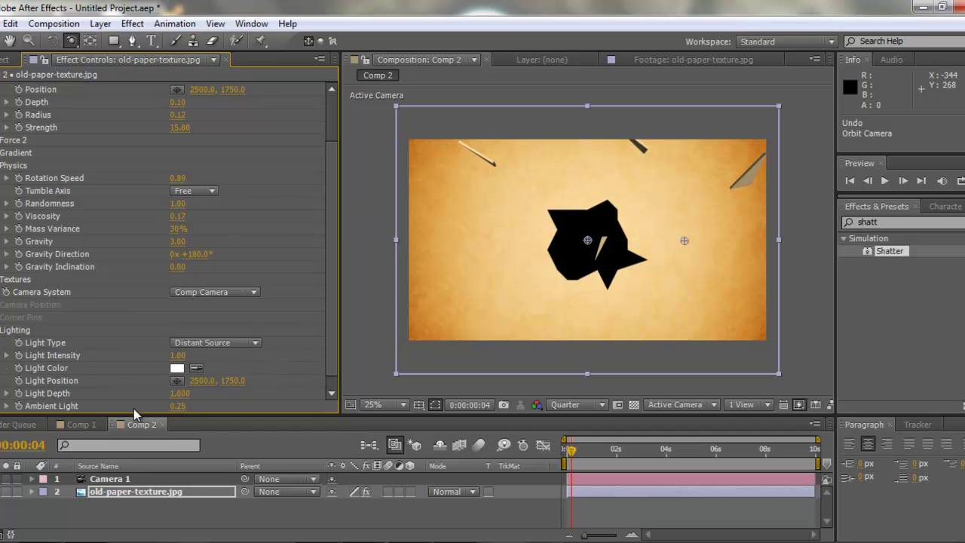
{"action": "left_click_drag", "start_coordinate": [181, 411], "coordinate": [386, 396]}
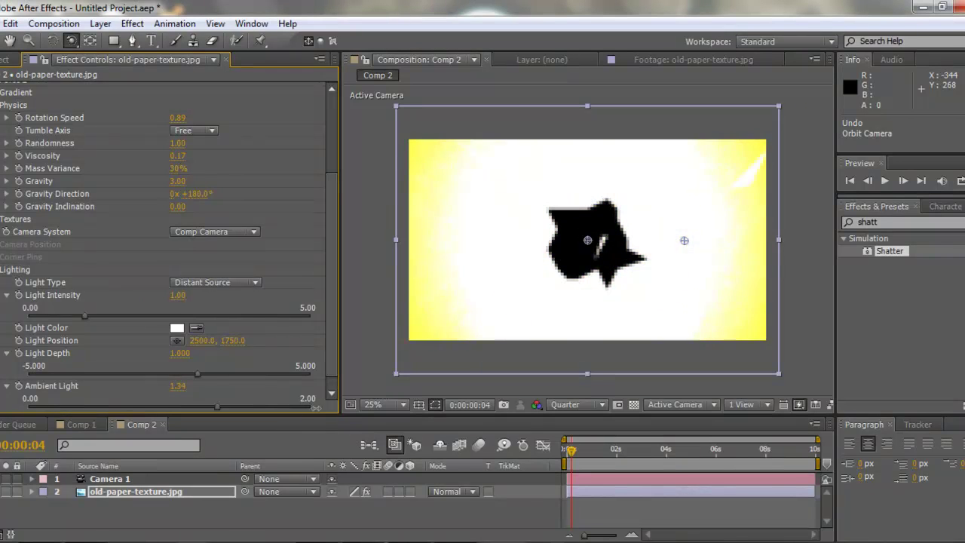
{"action": "left_click_drag", "start_coordinate": [315, 407], "coordinate": [253, 411]}
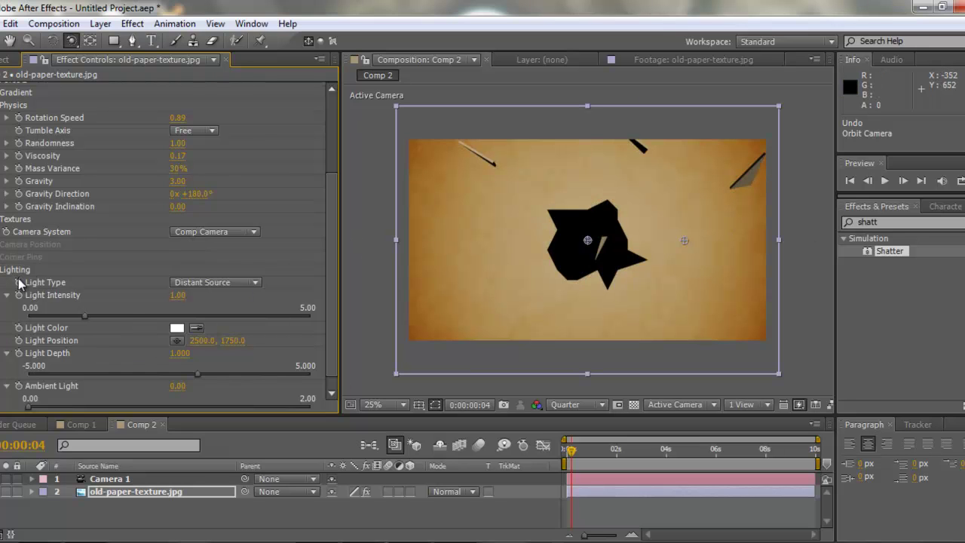
Lower Shatter's Material Diffuse Reflection from 1.58 to 0.99.
{"action": "scroll", "coordinate": [209, 354], "scroll_direction": "up", "scroll_amount": 5}
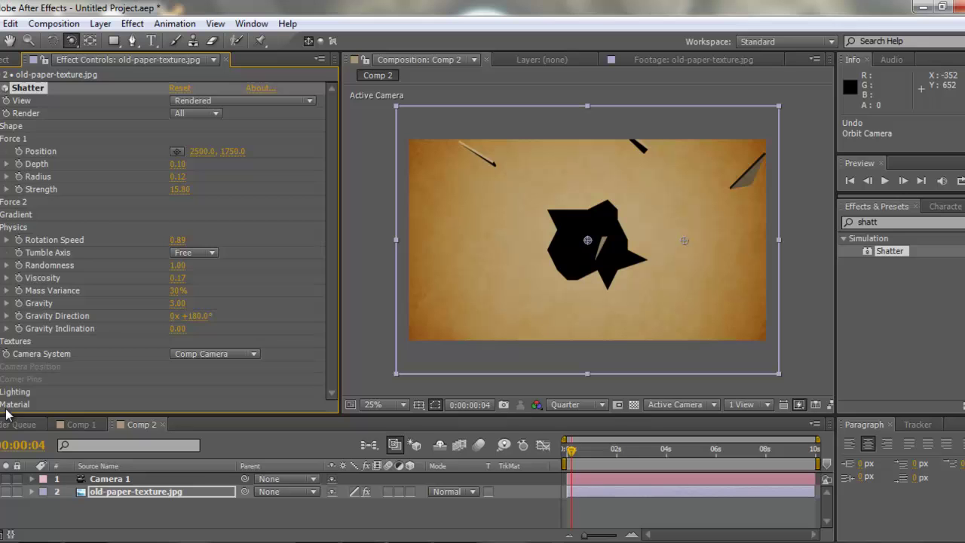
{"action": "scroll", "coordinate": [1, 411], "scroll_direction": "down", "scroll_amount": 2}
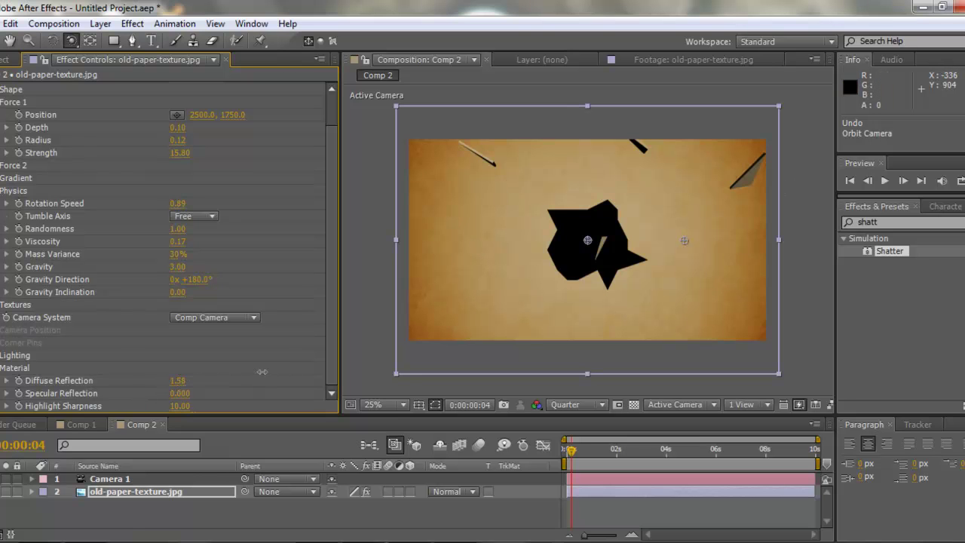
{"action": "left_click_drag", "start_coordinate": [261, 370], "coordinate": [329, 381]}
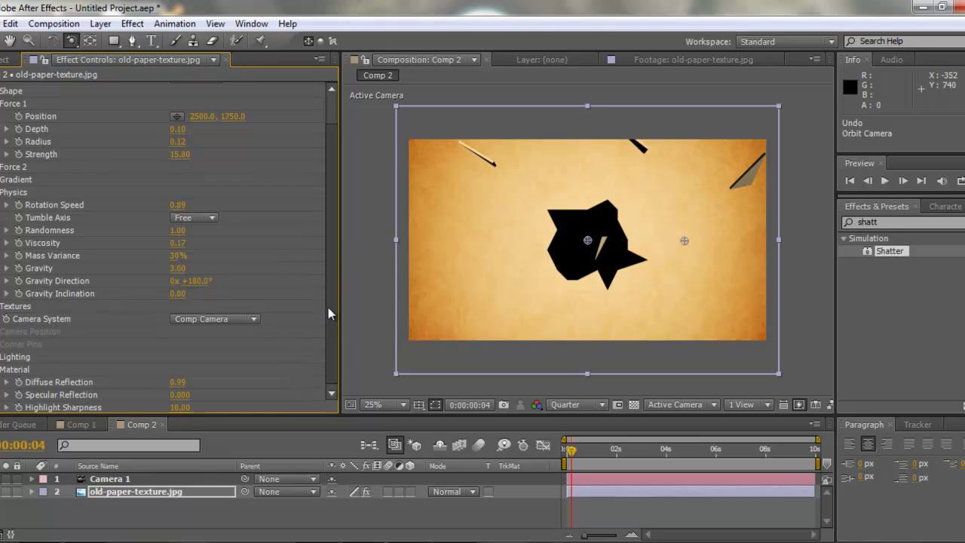
{"action": "scroll", "coordinate": [325, 271], "scroll_direction": "up", "scroll_amount": 2}
{"action": "scroll", "coordinate": [322, 243], "scroll_direction": "down", "scroll_amount": 2}
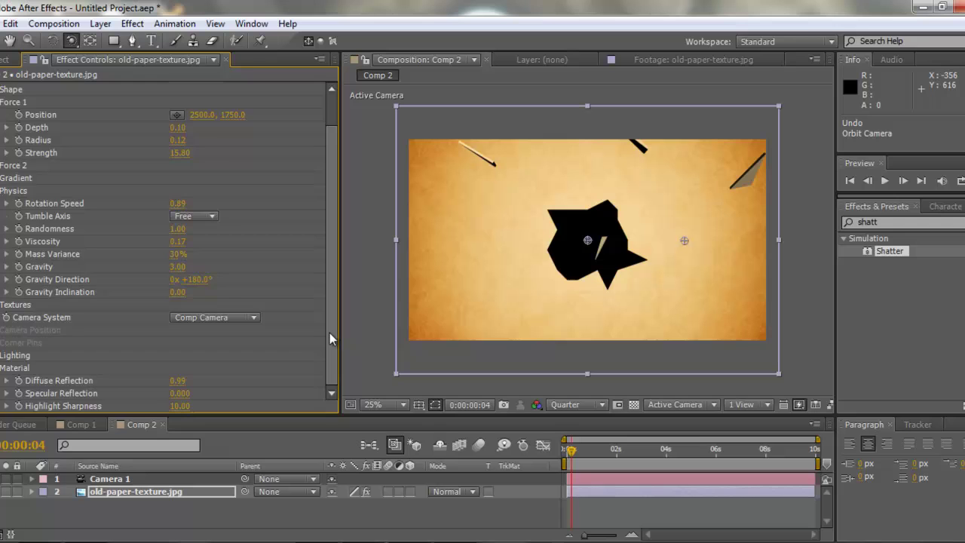
{"action": "left_click_drag", "start_coordinate": [330, 332], "coordinate": [343, 87]}
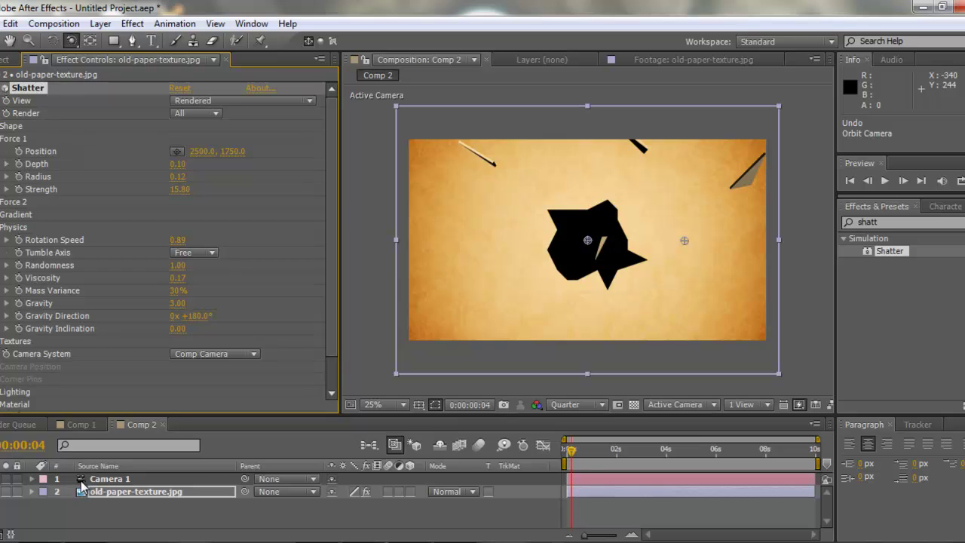
Scrub the shatter to frame 2 and duplicate the old-paper-texture.jpg layer.
{"action": "left_click", "coordinate": [571, 451]}
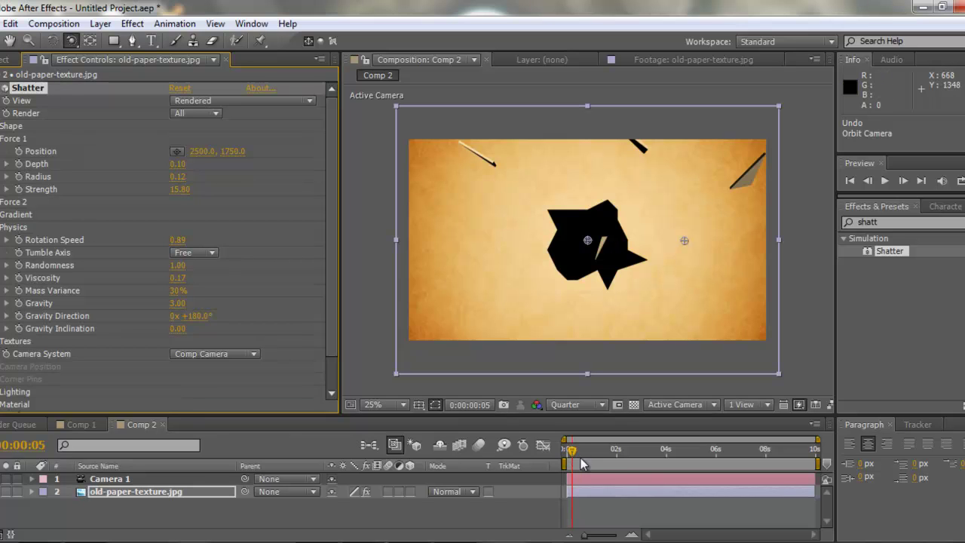
{"action": "left_click_drag", "start_coordinate": [582, 463], "coordinate": [566, 476]}
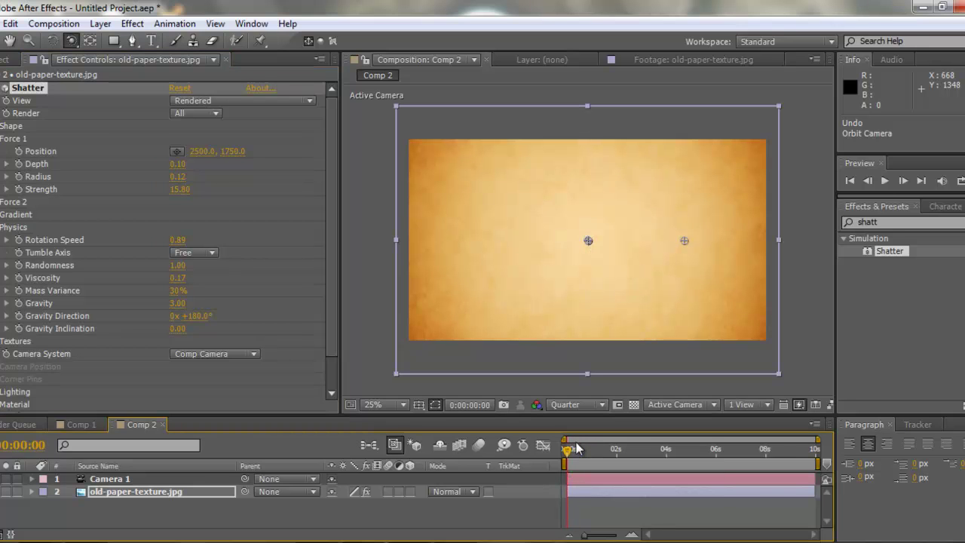
{"action": "left_click", "coordinate": [570, 445]}
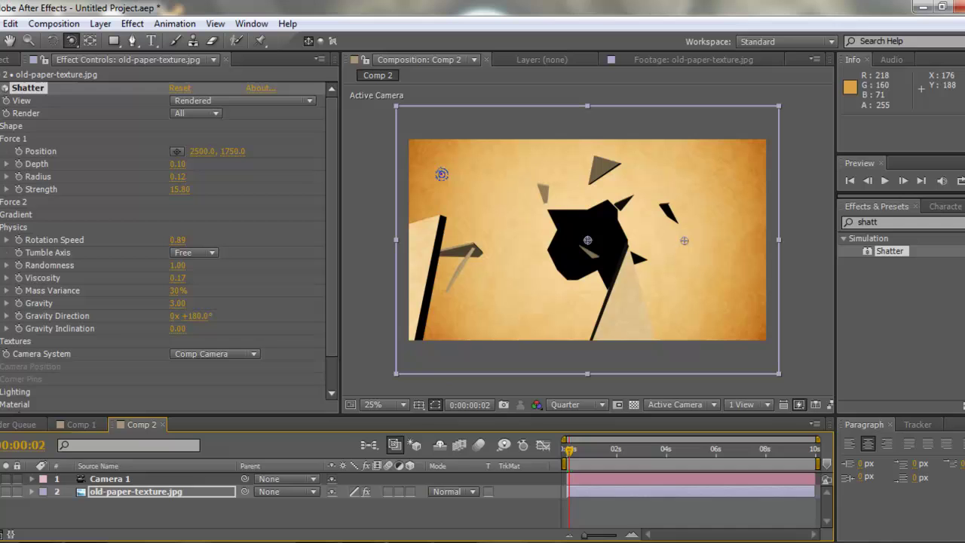
{"action": "left_click", "coordinate": [172, 493]}
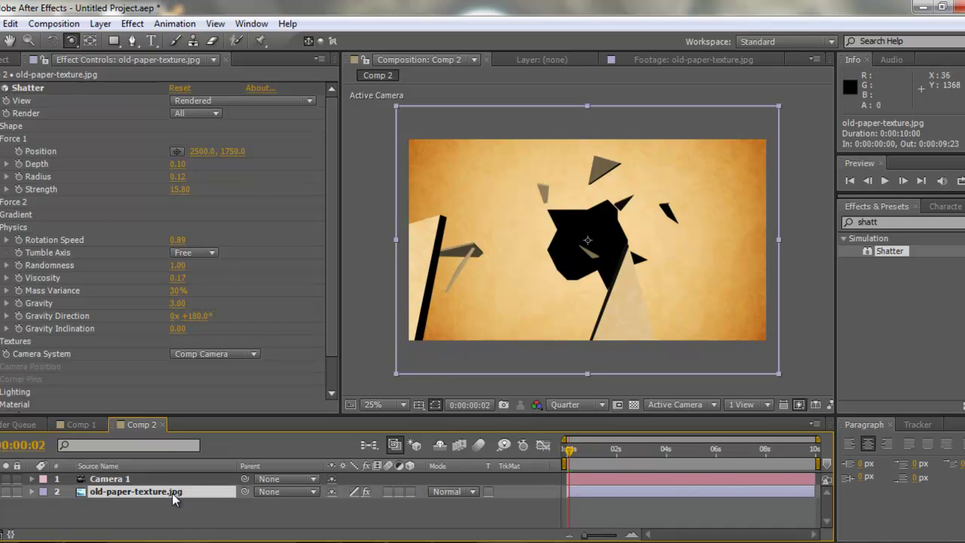
{"action": "key", "text": "ctrl+d"}
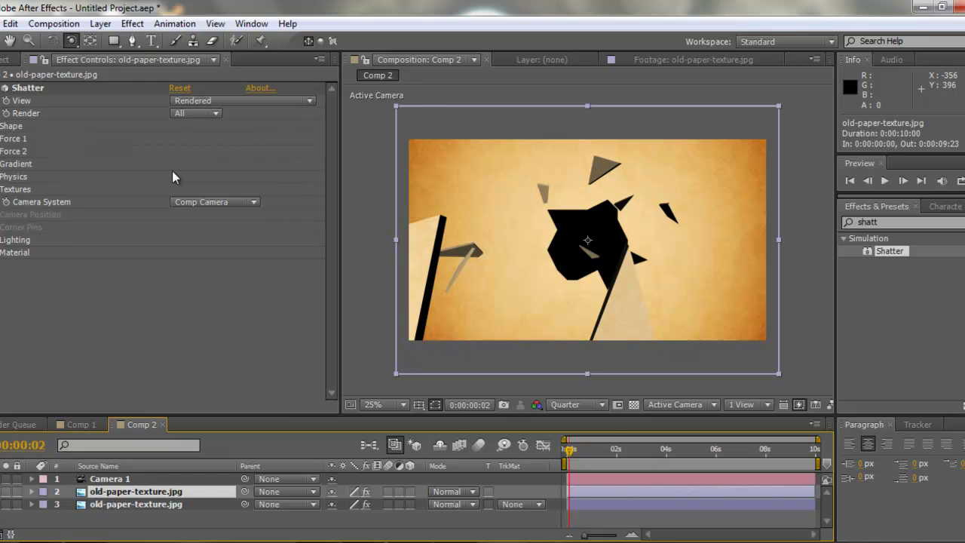
Expand the Shatter Shape group and bring up the Render choices.
{"action": "left_click", "coordinate": [1, 139]}
{"action": "left_click", "coordinate": [2, 127]}
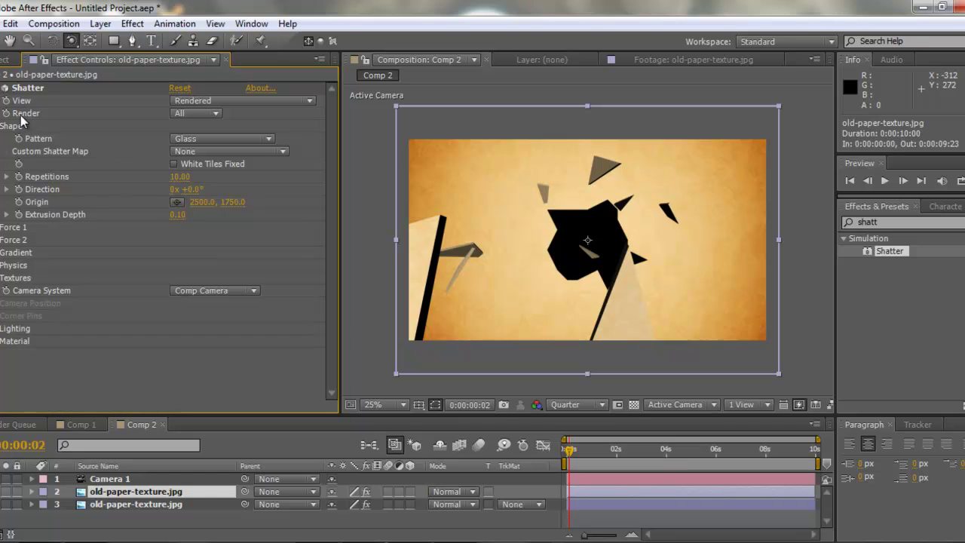
{"action": "left_click", "coordinate": [200, 114]}
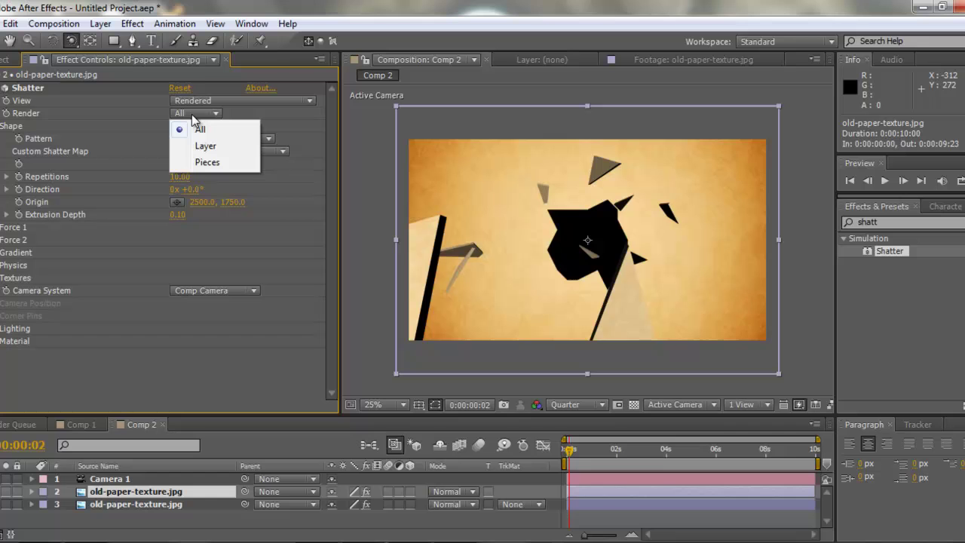
Set Shatter to render Pieces, with Repetitions 76.30 and Extrusion Depth 0.02.
{"action": "left_click", "coordinate": [207, 163]}
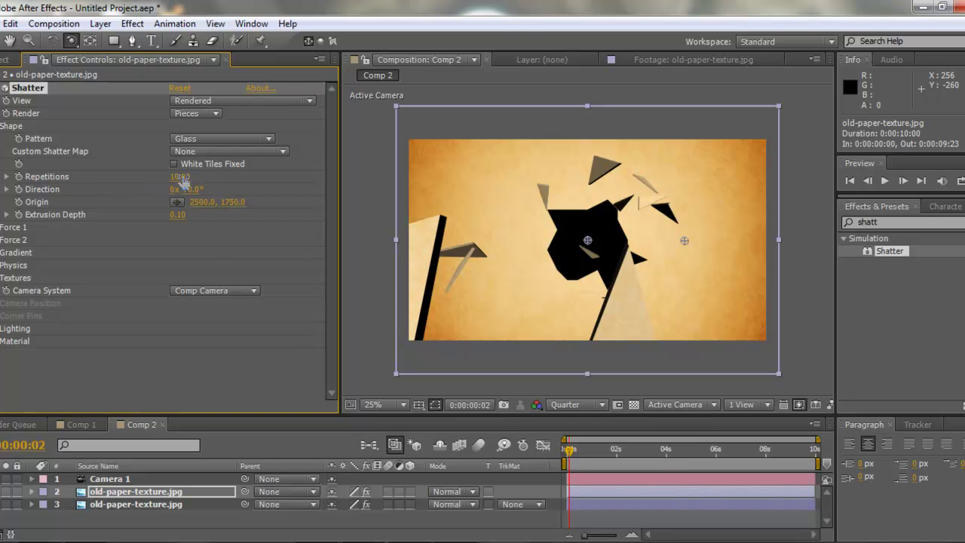
{"action": "left_click_drag", "start_coordinate": [188, 176], "coordinate": [344, 173]}
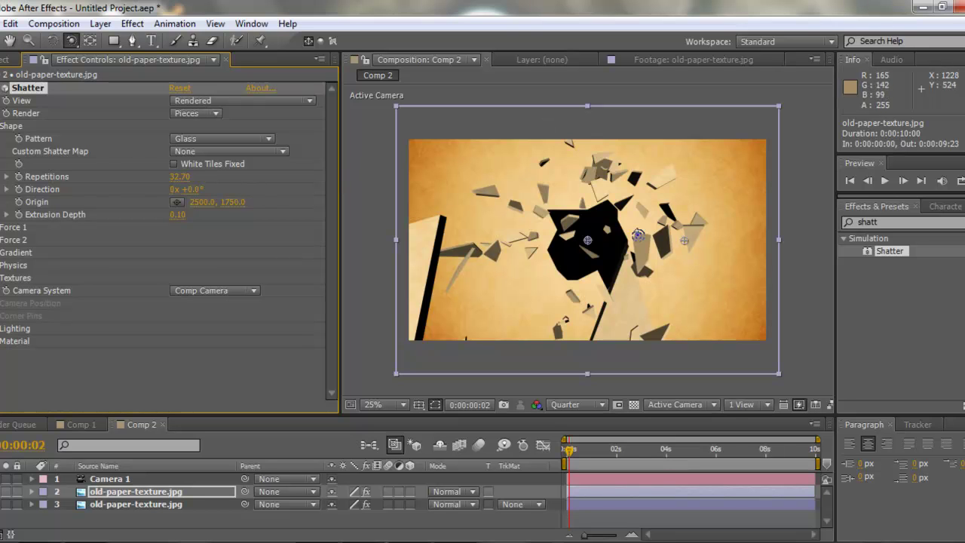
{"action": "left_click_drag", "start_coordinate": [194, 172], "coordinate": [522, 196]}
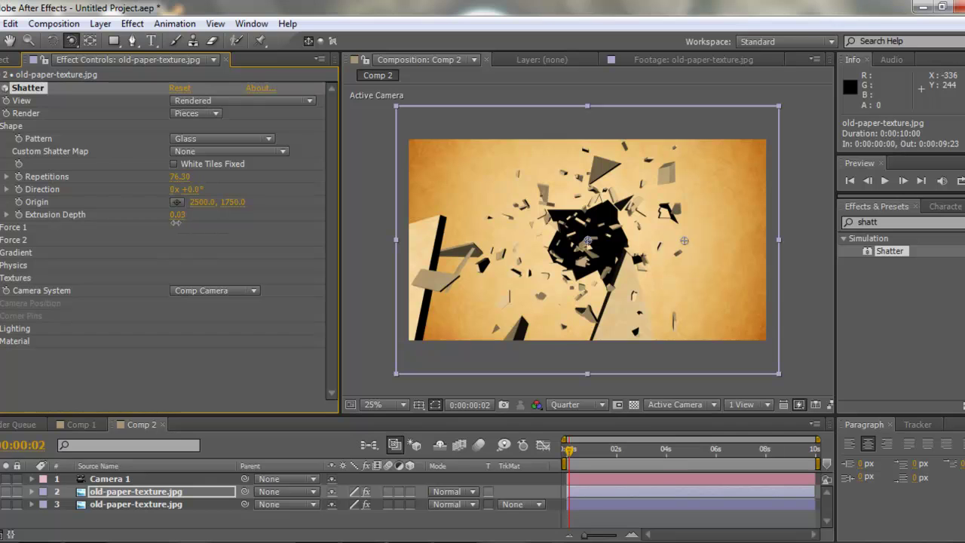
{"action": "left_click_drag", "start_coordinate": [176, 221], "coordinate": [175, 222]}
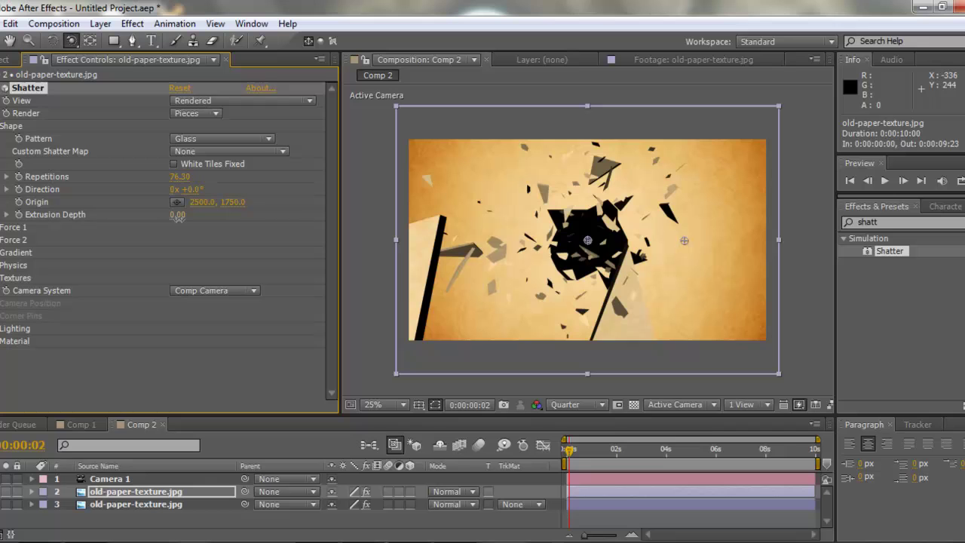
{"action": "left_click_drag", "start_coordinate": [178, 216], "coordinate": [181, 218]}
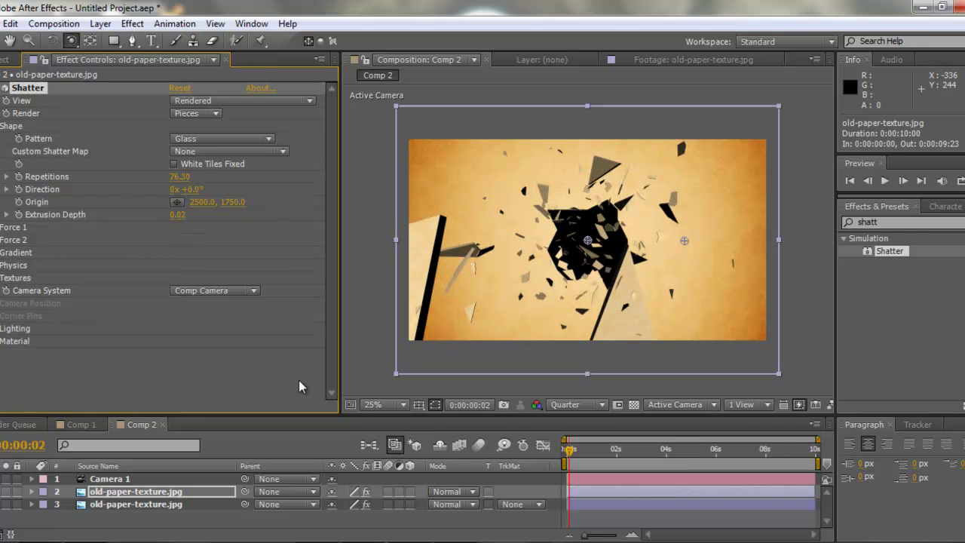
Preview the shatter from the start, stop at 0:00:00:00, and select layer 2.
{"action": "left_click", "coordinate": [567, 450]}
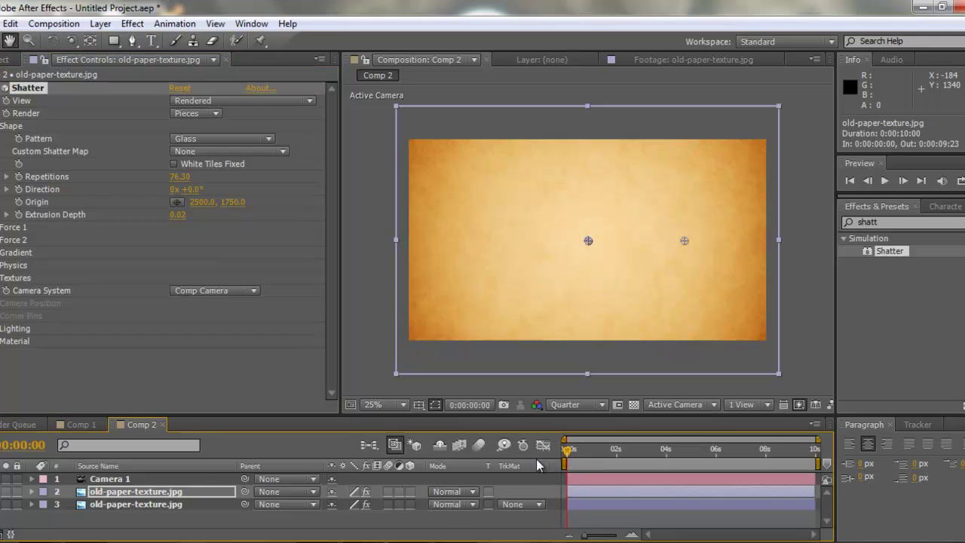
{"action": "key", "text": "space"}
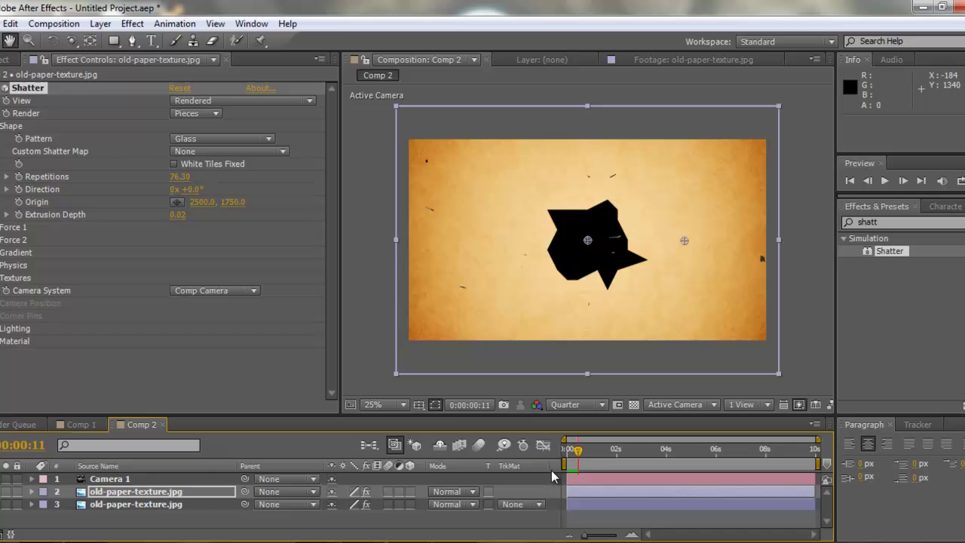
{"action": "key", "text": "c"}
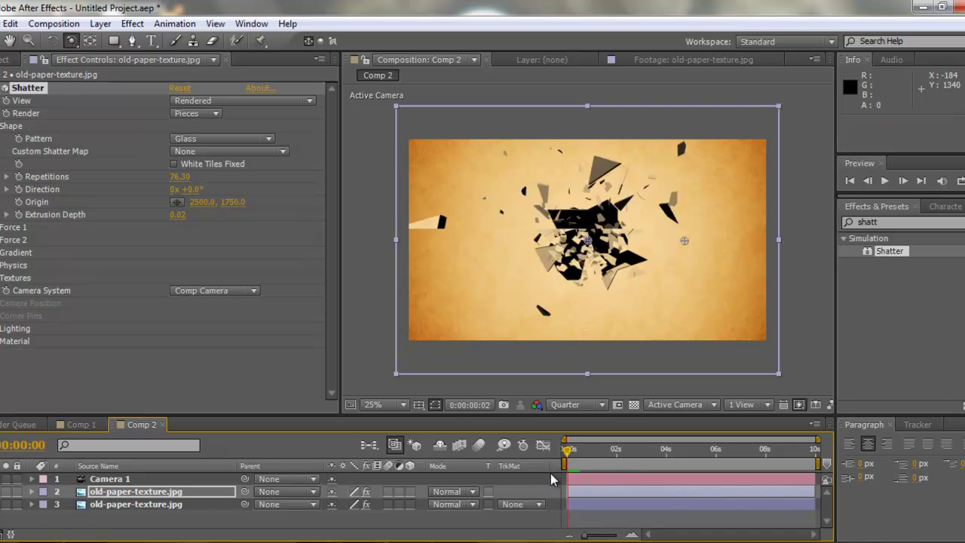
{"action": "left_click", "coordinate": [584, 469]}
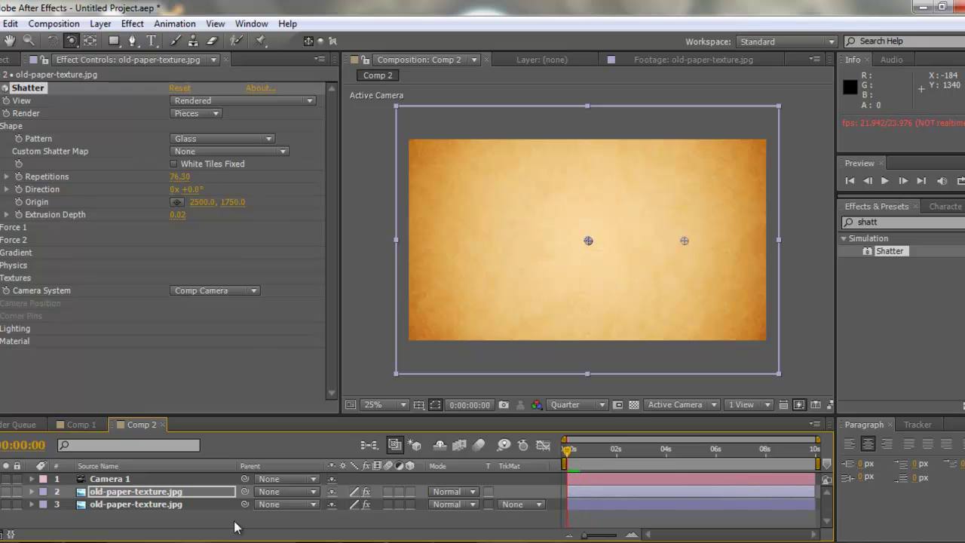
{"action": "left_click", "coordinate": [132, 493]}
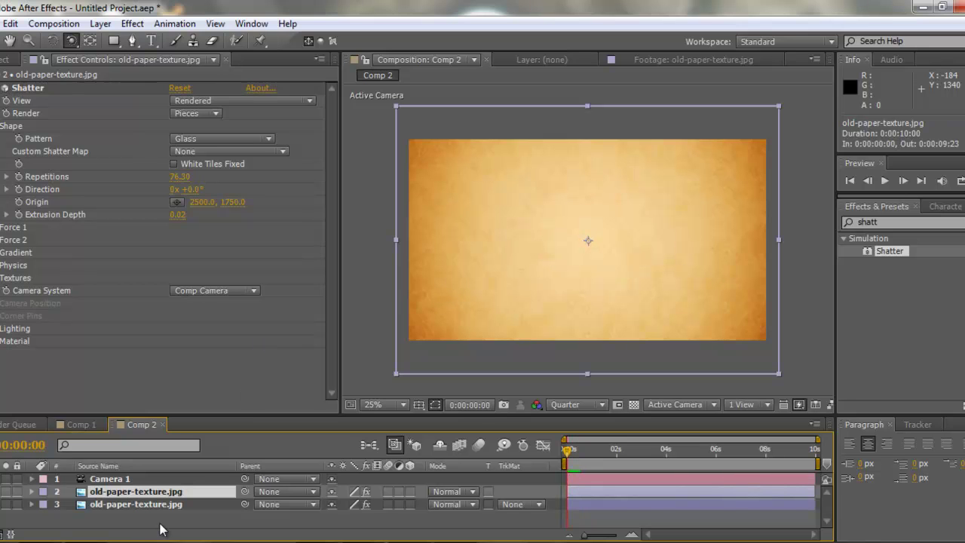
Duplicate the paper layer and raise its Shatter Repetitions from 76.50 to 158.90.
{"action": "key", "text": "ctrl+d"}
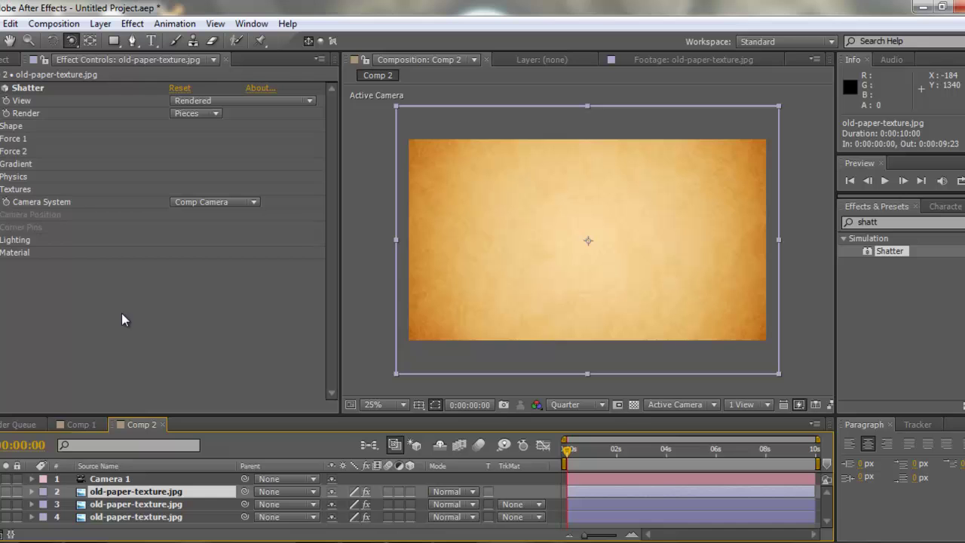
{"action": "left_click", "coordinate": [11, 126]}
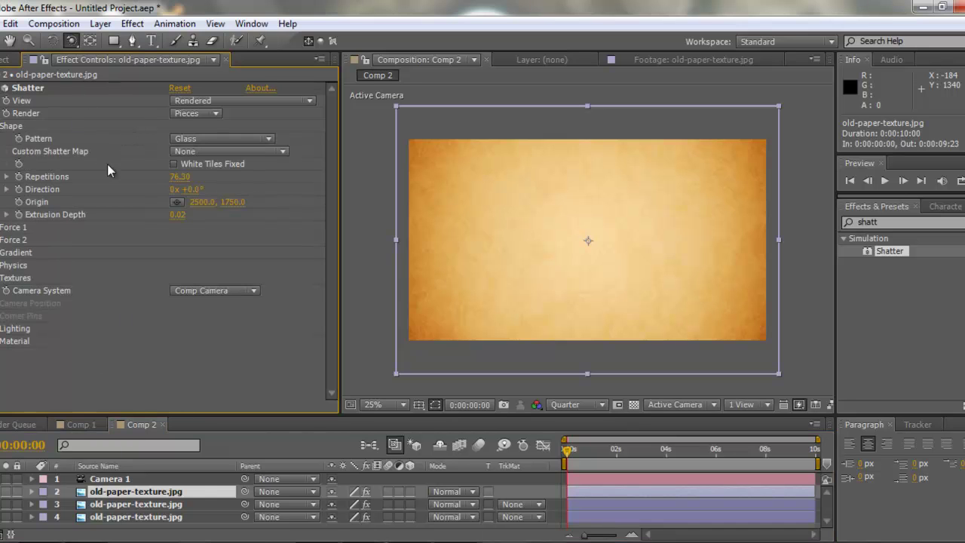
{"action": "left_click", "coordinate": [7, 176]}
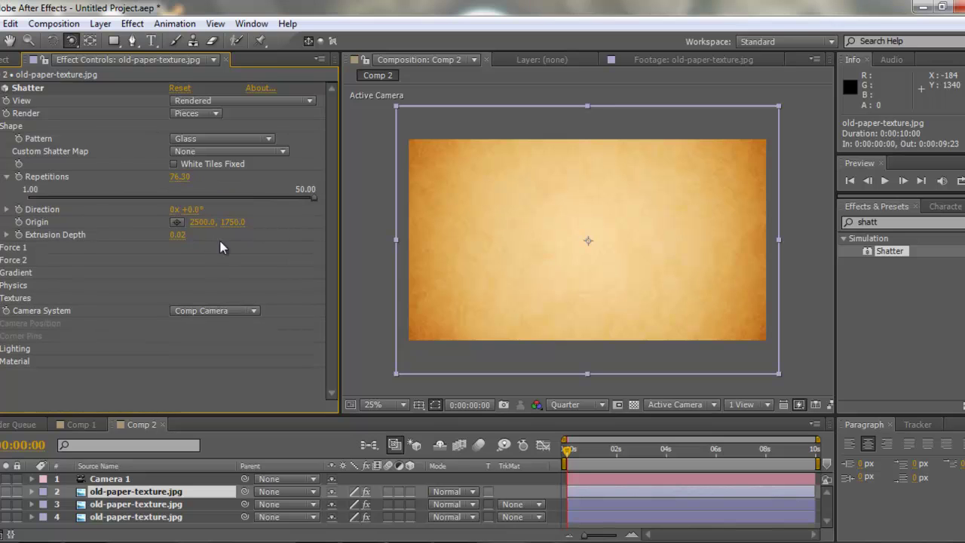
{"action": "left_click", "coordinate": [3, 126]}
{"action": "left_click", "coordinate": [3, 126]}
{"action": "left_click", "coordinate": [6, 176]}
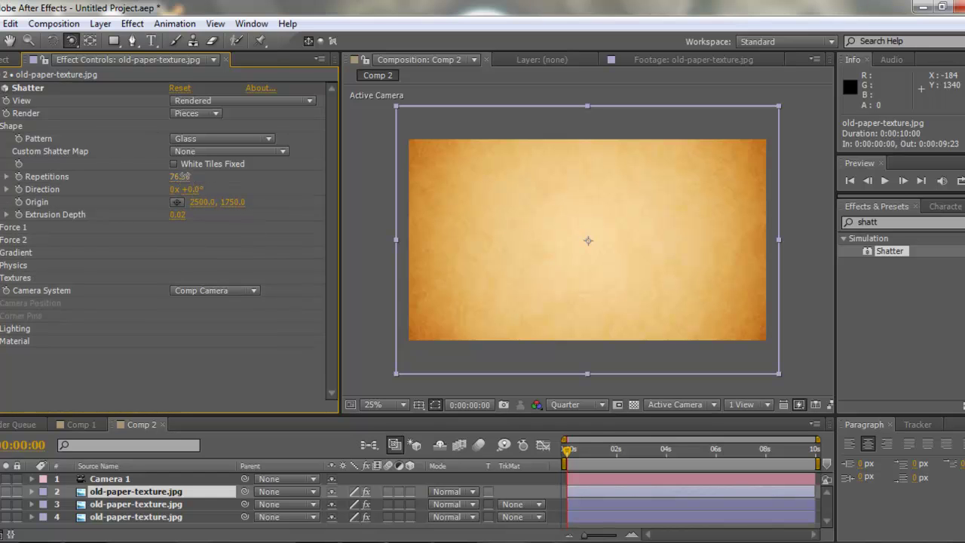
{"action": "left_click_drag", "start_coordinate": [181, 176], "coordinate": [319, 183]}
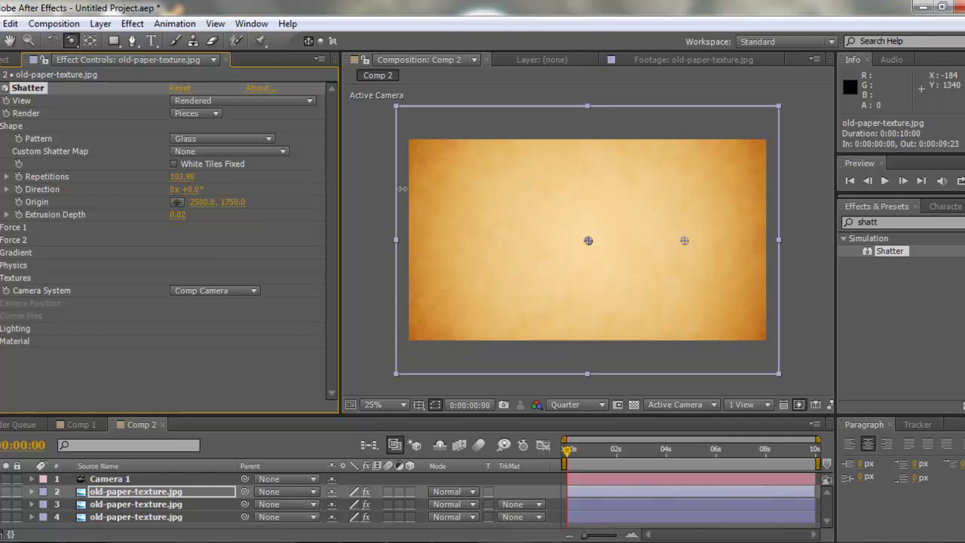
{"action": "left_click_drag", "start_coordinate": [821, 206], "coordinate": [622, 487]}
Preview the finer shatter, inspect frame 3, then scrub back to frame zero.
{"action": "key", "text": "space"}
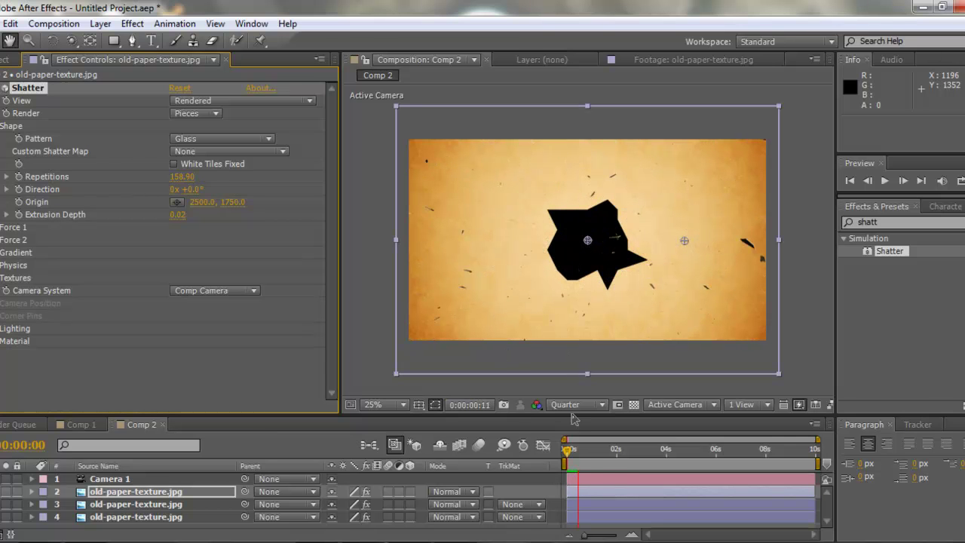
{"action": "left_click", "coordinate": [575, 451]}
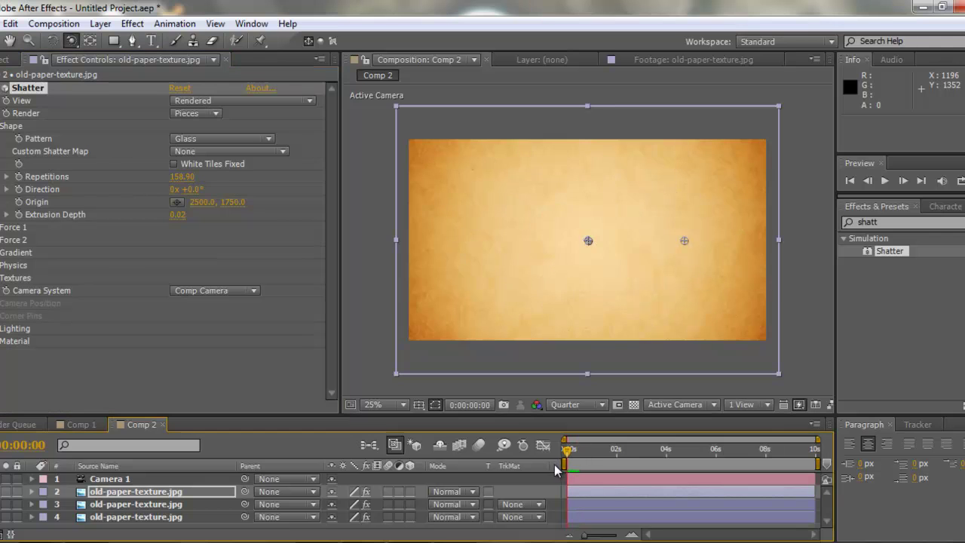
{"action": "mouse_move", "coordinate": [577, 453]}
{"action": "left_mouse_down"}
{"action": "mouse_move", "coordinate": [582, 461]}
{"action": "mouse_move", "coordinate": [565, 461]}
{"action": "mouse_move", "coordinate": [572, 451]}
{"action": "mouse_move", "coordinate": [569, 462]}
{"action": "left_mouse_up"}
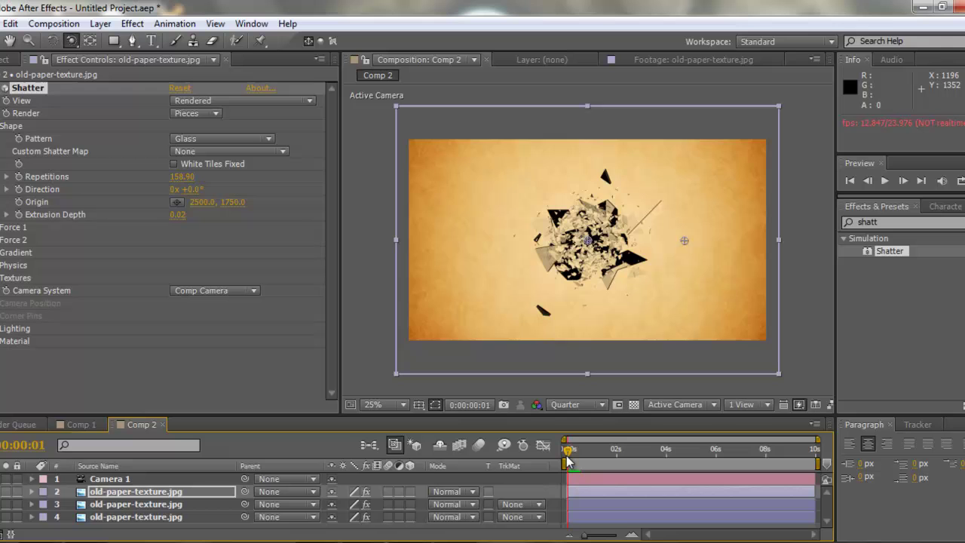
{"action": "left_click_drag", "start_coordinate": [568, 461], "coordinate": [566, 457]}
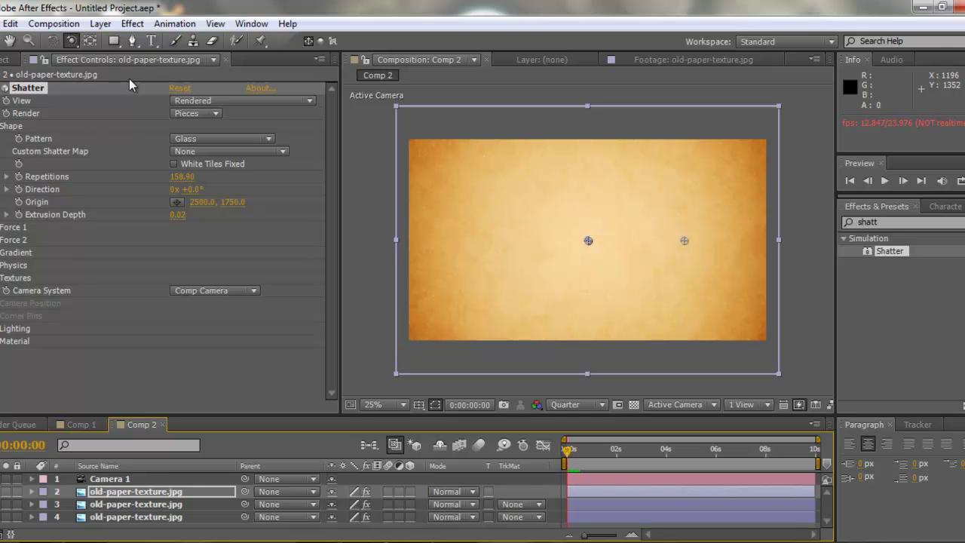
Keyframe Camera 1's Position at frame zero, then pull it back with Track Z later.
{"action": "left_click", "coordinate": [110, 481]}
{"action": "key", "text": "p"}
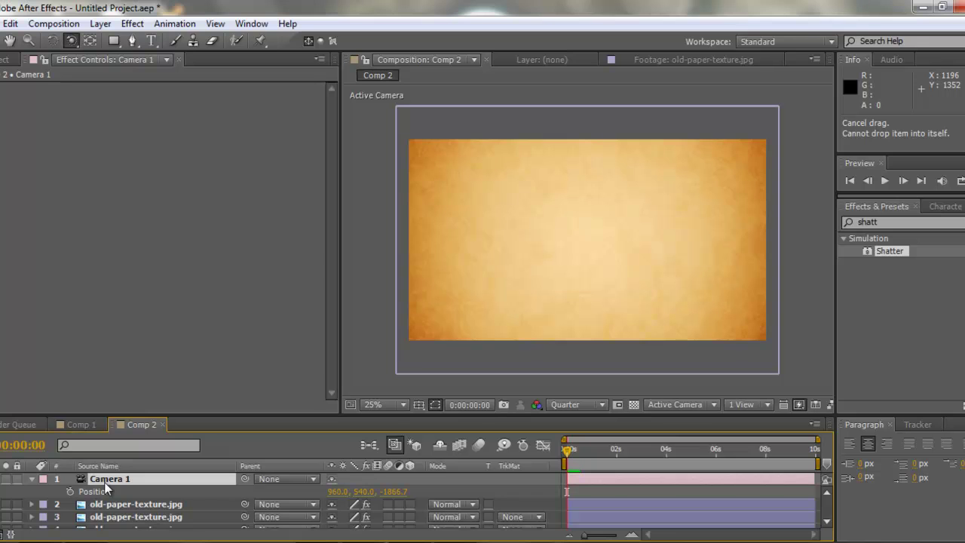
{"action": "left_click", "coordinate": [70, 491]}
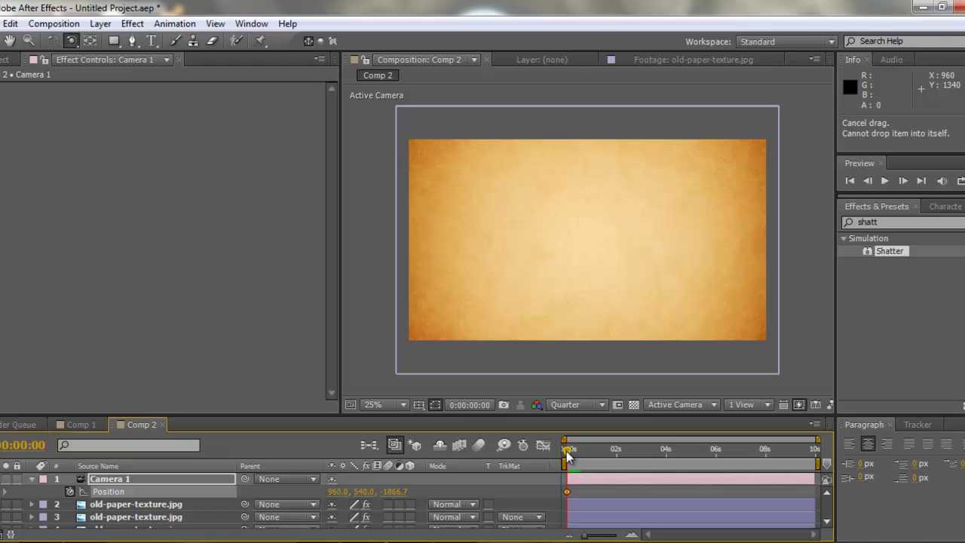
{"action": "left_click_drag", "start_coordinate": [566, 450], "coordinate": [570, 455]}
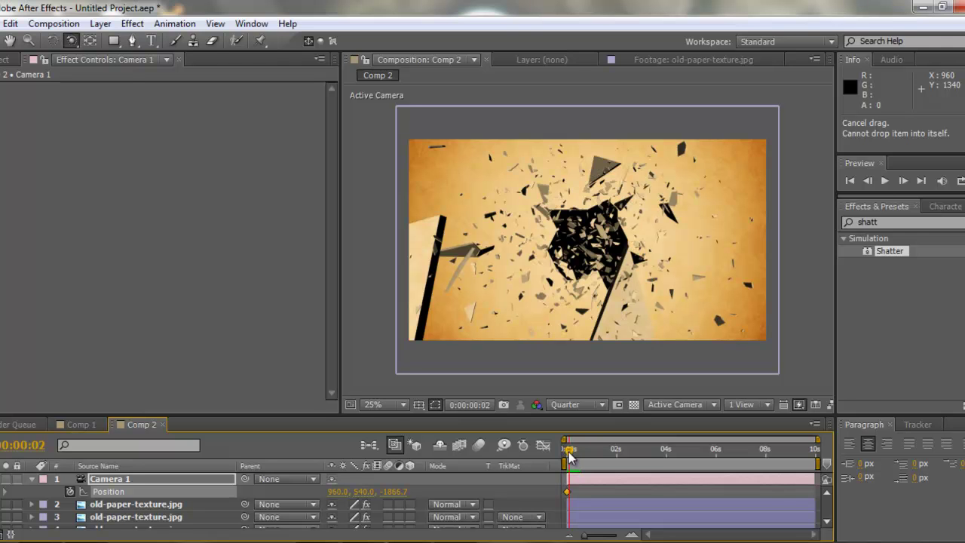
{"action": "left_click_drag", "start_coordinate": [71, 43], "coordinate": [121, 92]}
{"action": "left_click_drag", "start_coordinate": [558, 293], "coordinate": [558, 306]}
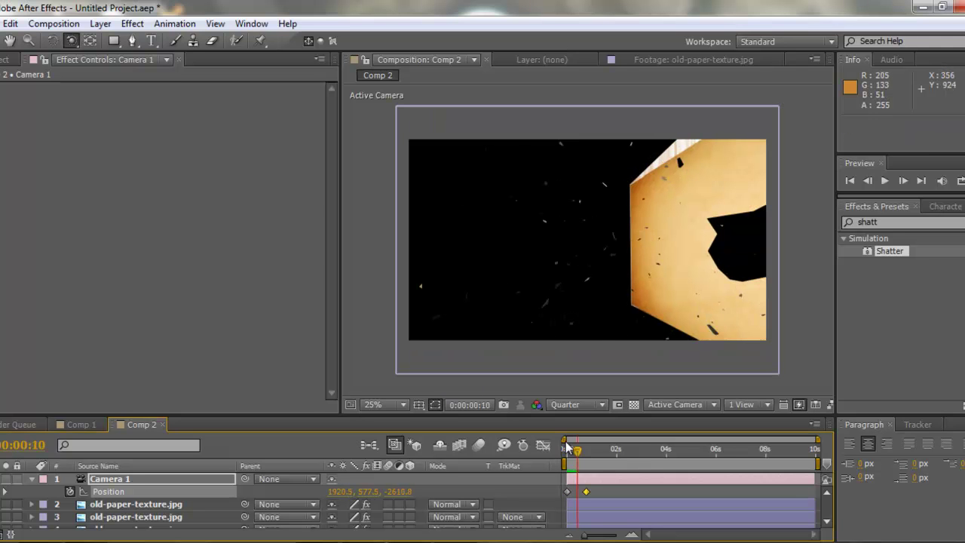
Return to the start and preview the camera pull-out.
{"action": "left_click_drag", "start_coordinate": [567, 448], "coordinate": [558, 462]}
{"action": "key", "text": "v"}
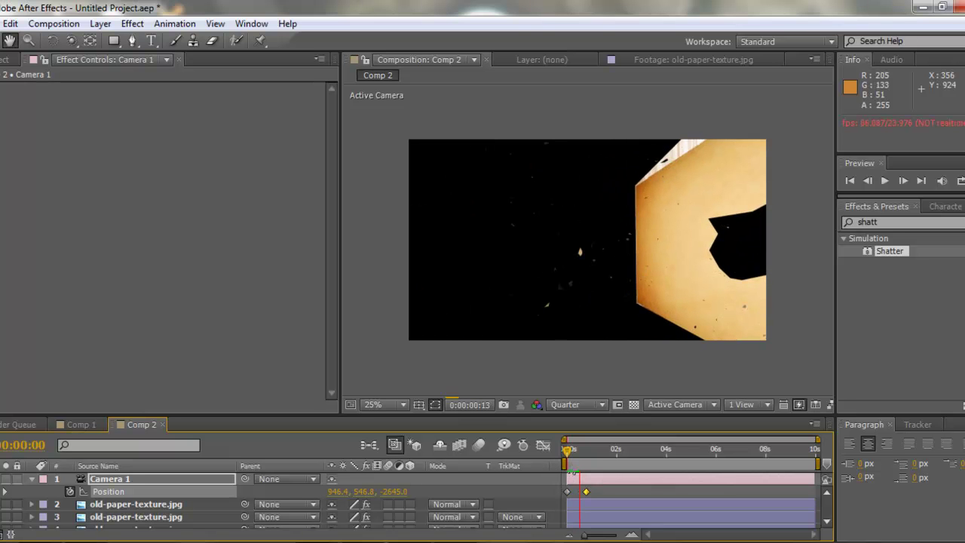
{"action": "key", "text": "c"}
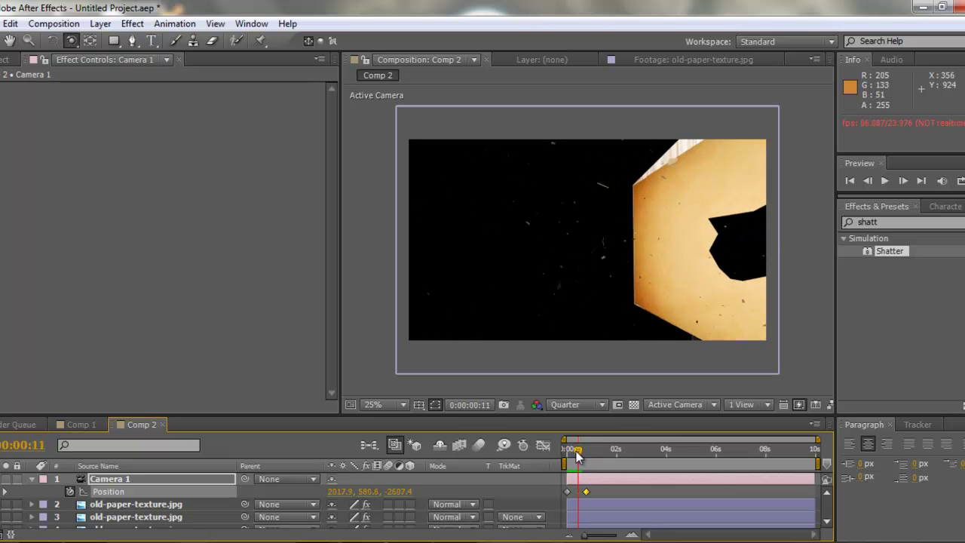
{"action": "key", "text": "space"}
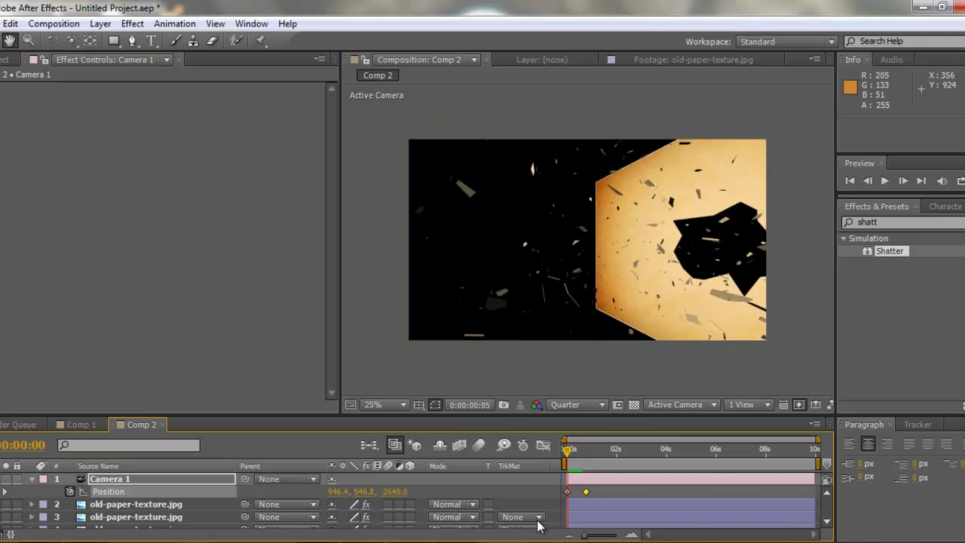
Stop the preview and enable Motion Blur on paper texture layers 2–4 and the composition.
{"action": "key", "text": "c"}
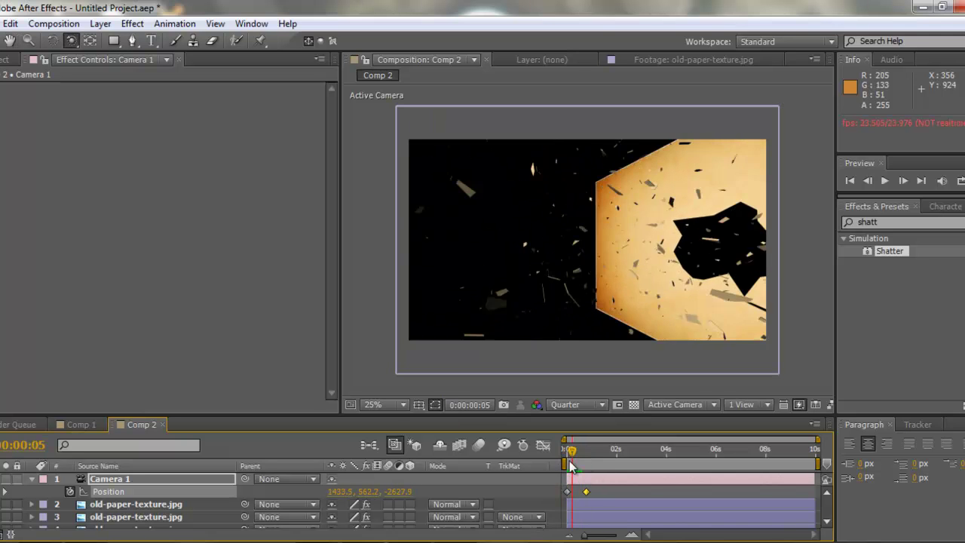
{"action": "key", "text": "space"}
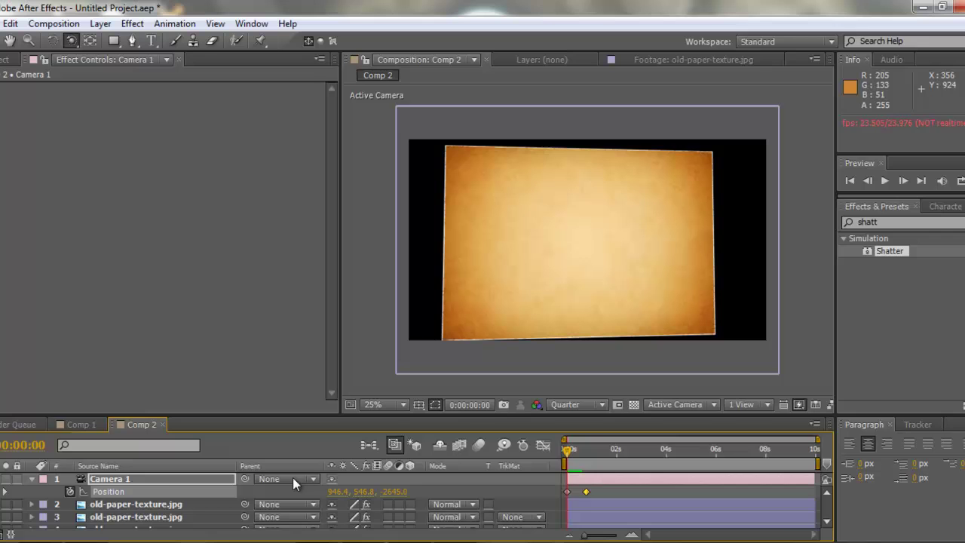
{"action": "scroll", "coordinate": [487, 483], "scroll_direction": "down", "scroll_amount": 1}
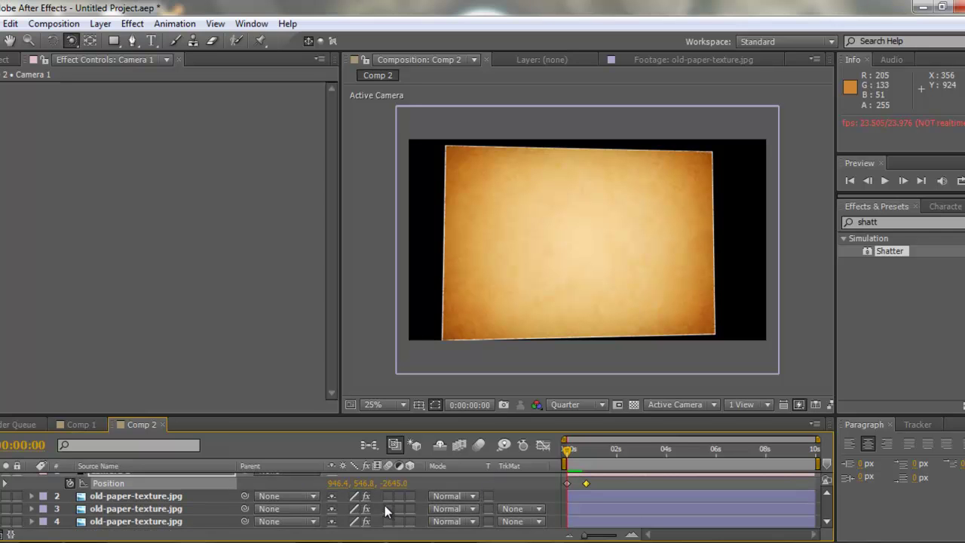
{"action": "left_click_drag", "start_coordinate": [388, 495], "coordinate": [387, 528]}
{"action": "left_click", "coordinate": [478, 446]}
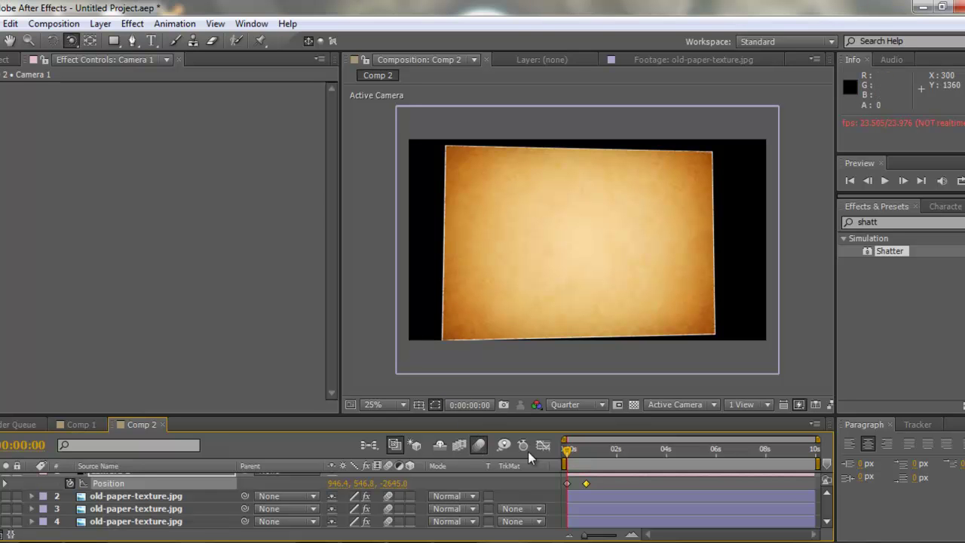
Preview the motion-blurred shatter from frame zero, then stop back at the first frame.
{"action": "key", "text": "space"}
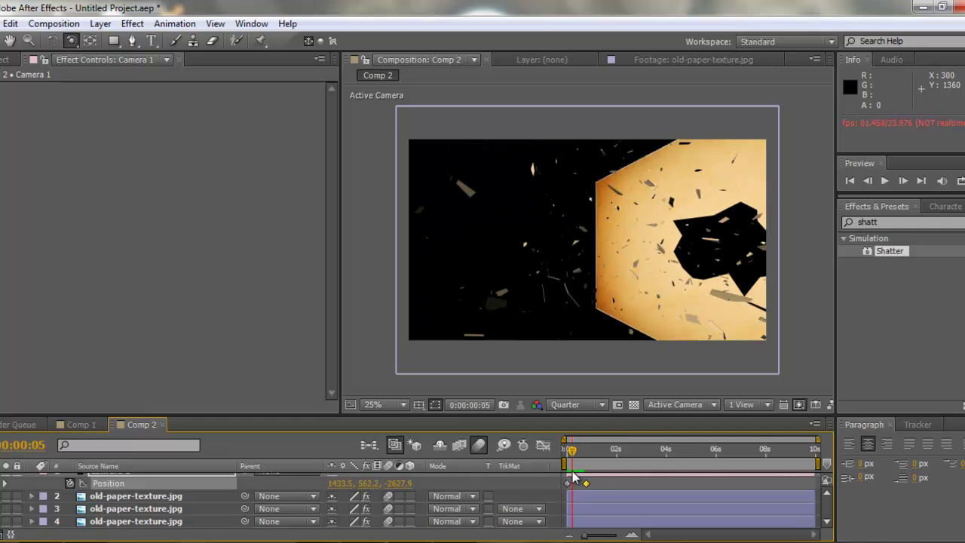
{"action": "key", "text": "Home"}
{"action": "key", "text": "space"}
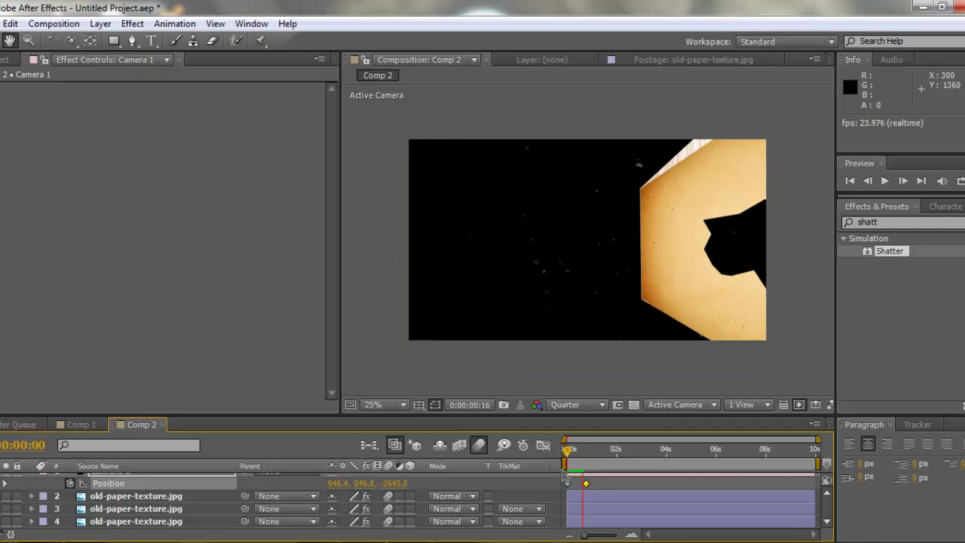
{"action": "key", "text": "c"}
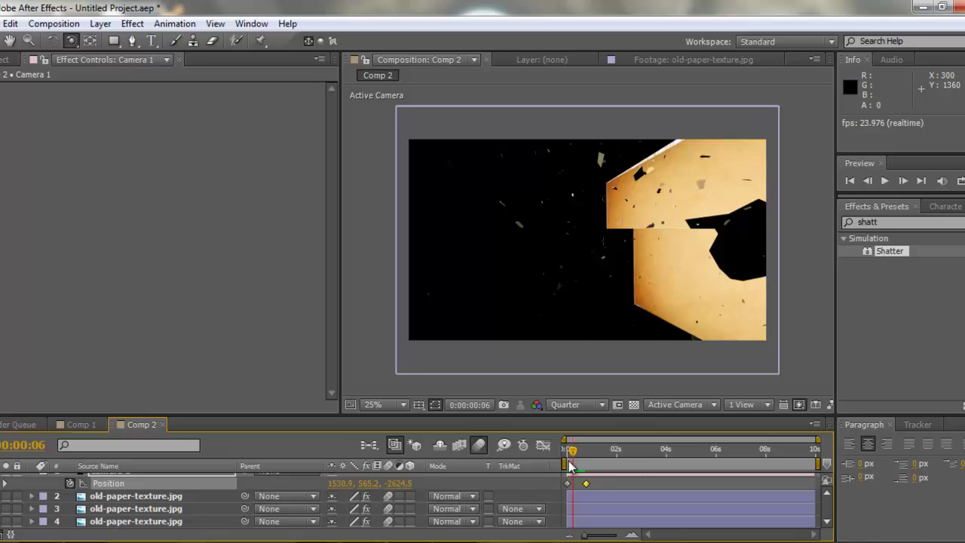
{"action": "key", "text": "Home"}
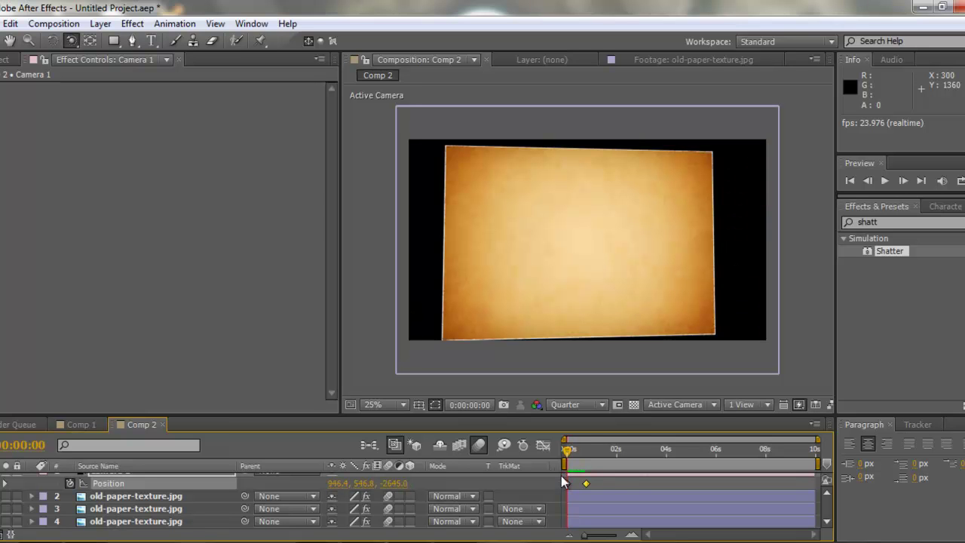